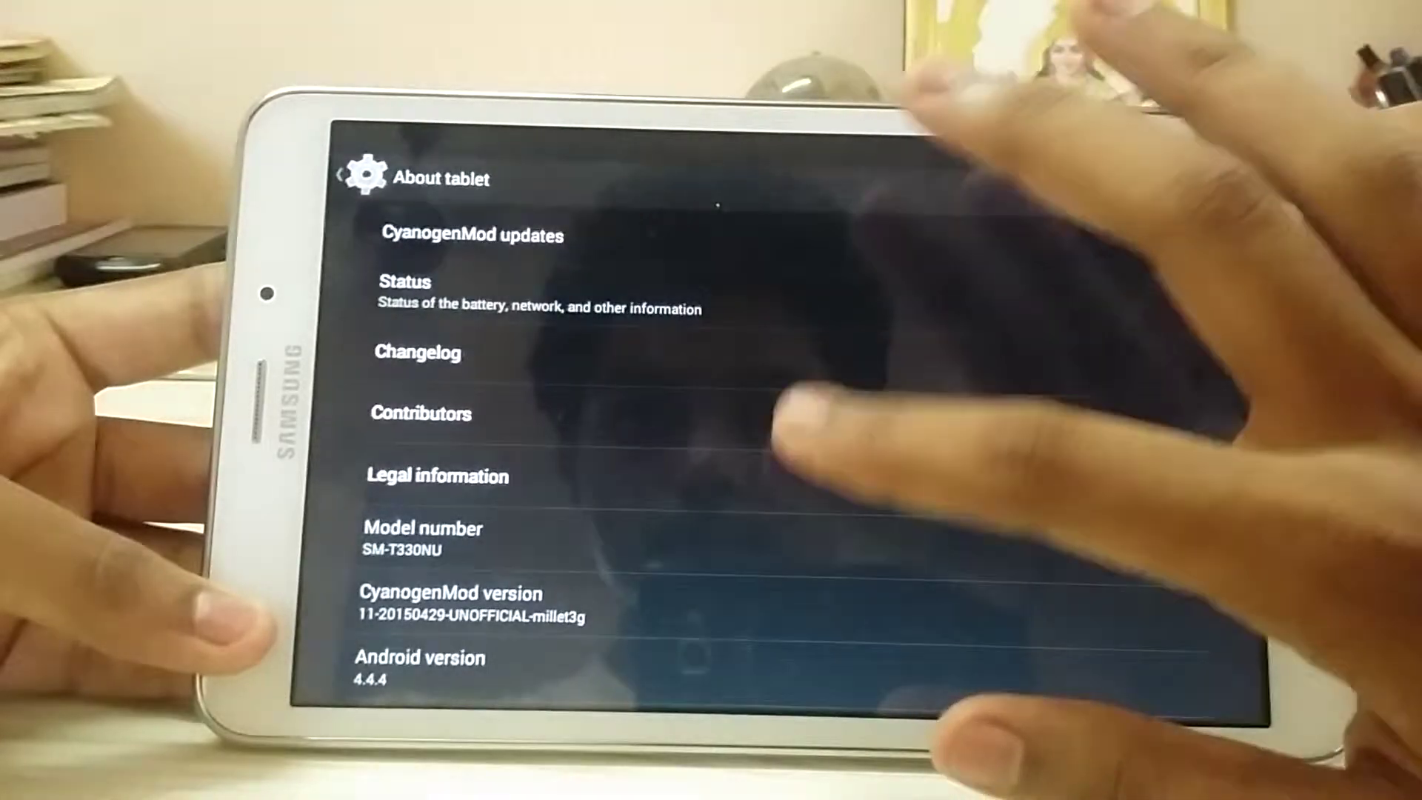
{"action": "scroll", "coordinate": [777, 467], "scroll_direction": "down", "scroll_amount": 2}
- Play the Android 4.4.4 KitKat easter egg through to its logo, then return home
{"action": "left_click", "coordinate": [845, 556]}
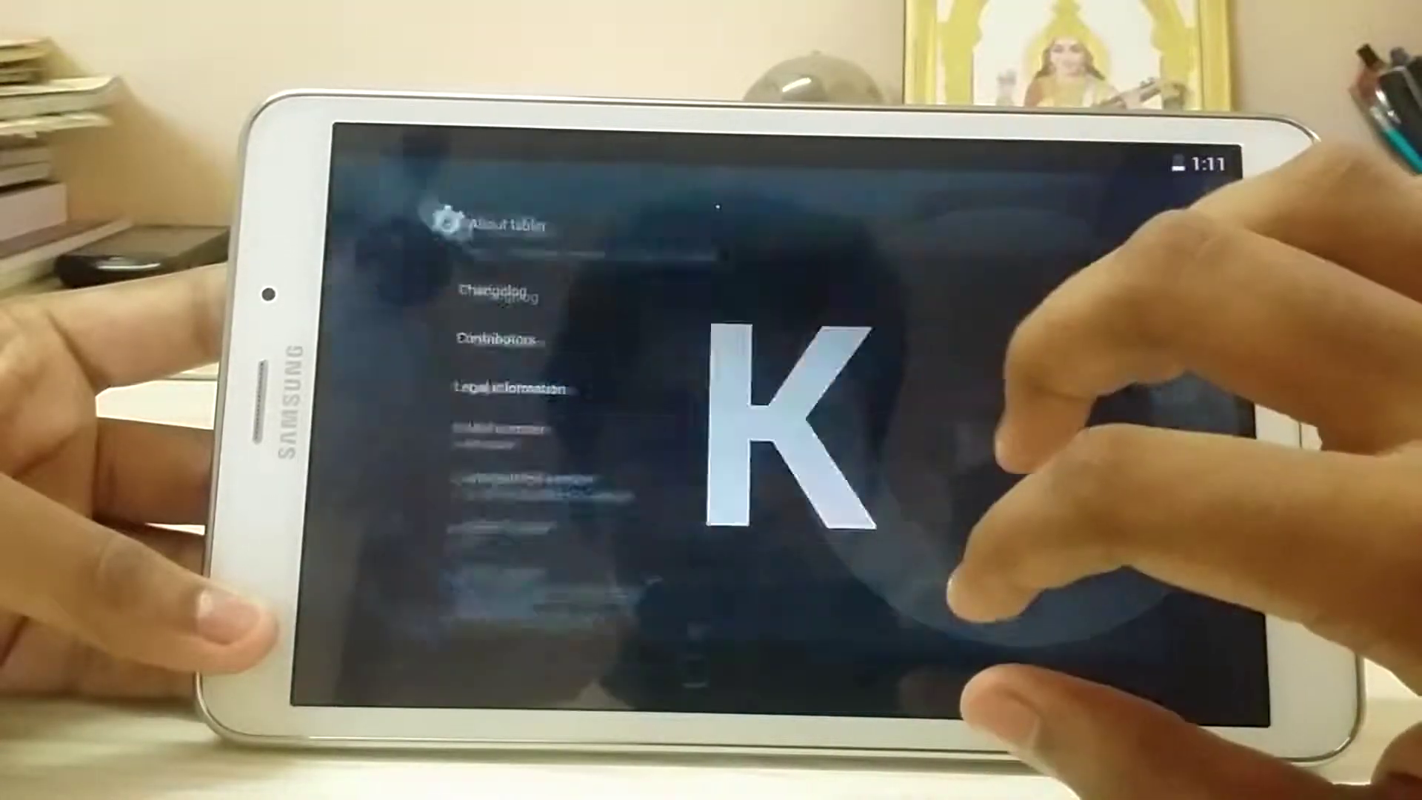
{"action": "left_click", "coordinate": [850, 389]}
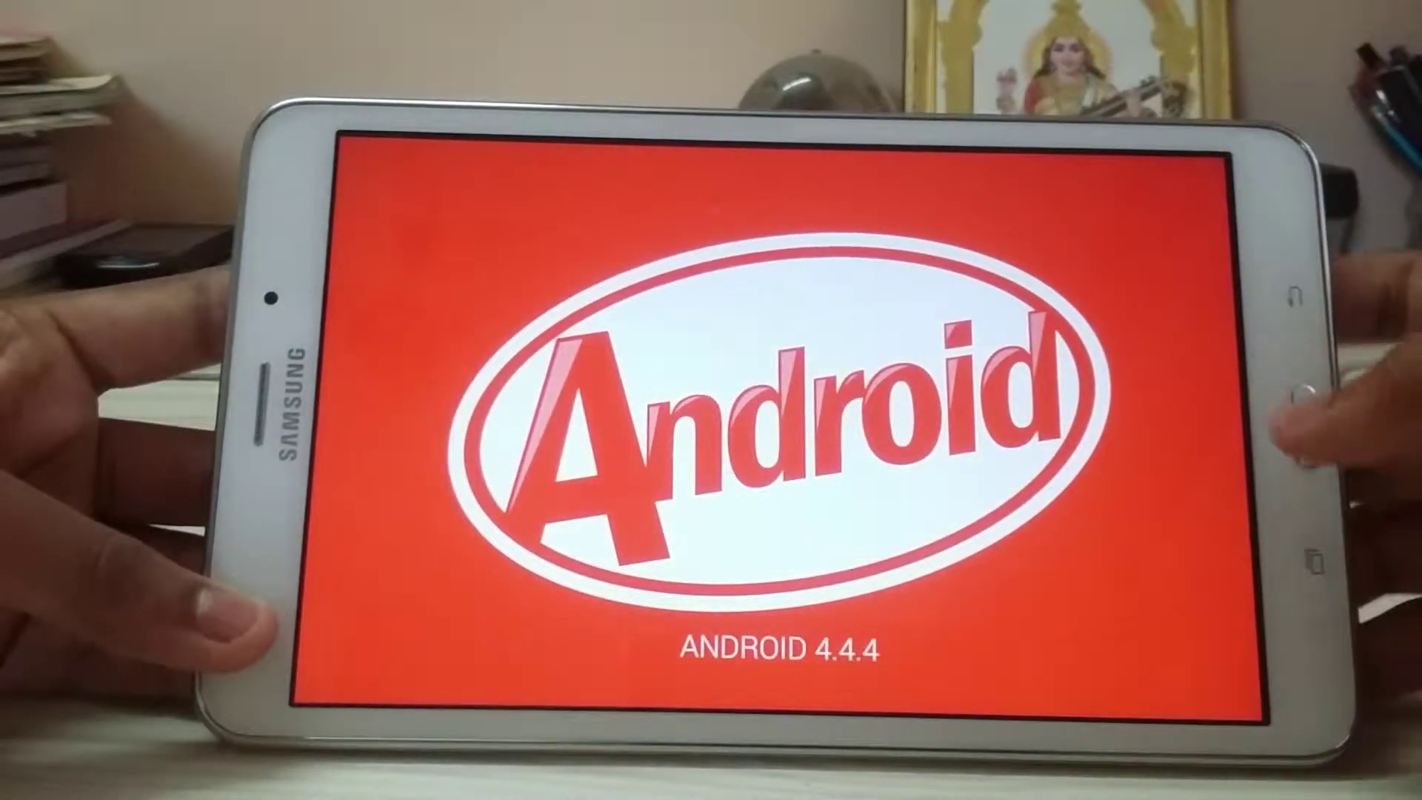
{"action": "left_click", "coordinate": [1309, 405]}
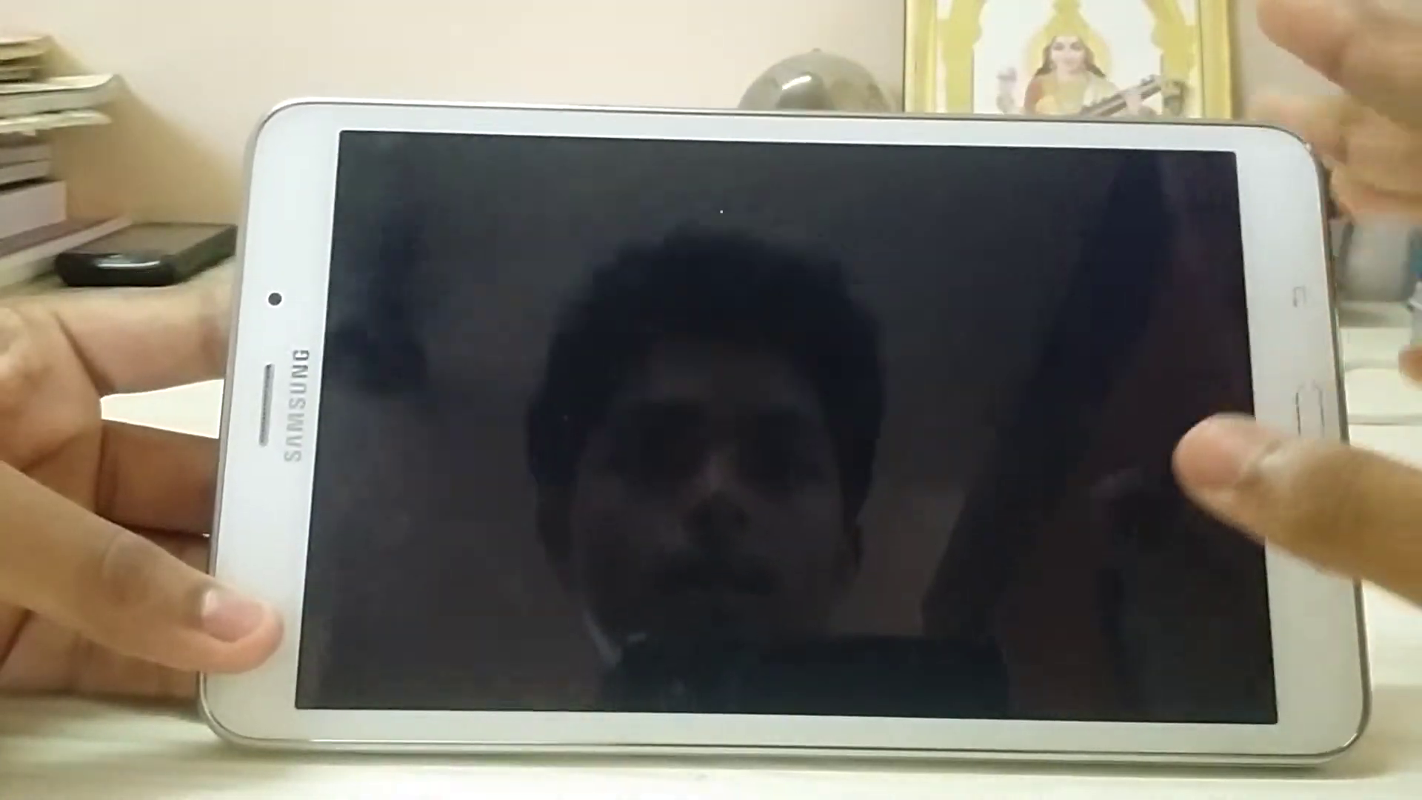
- Wake the tablet from its dark screen to the home screen
{"action": "left_click", "coordinate": [1327, 422]}
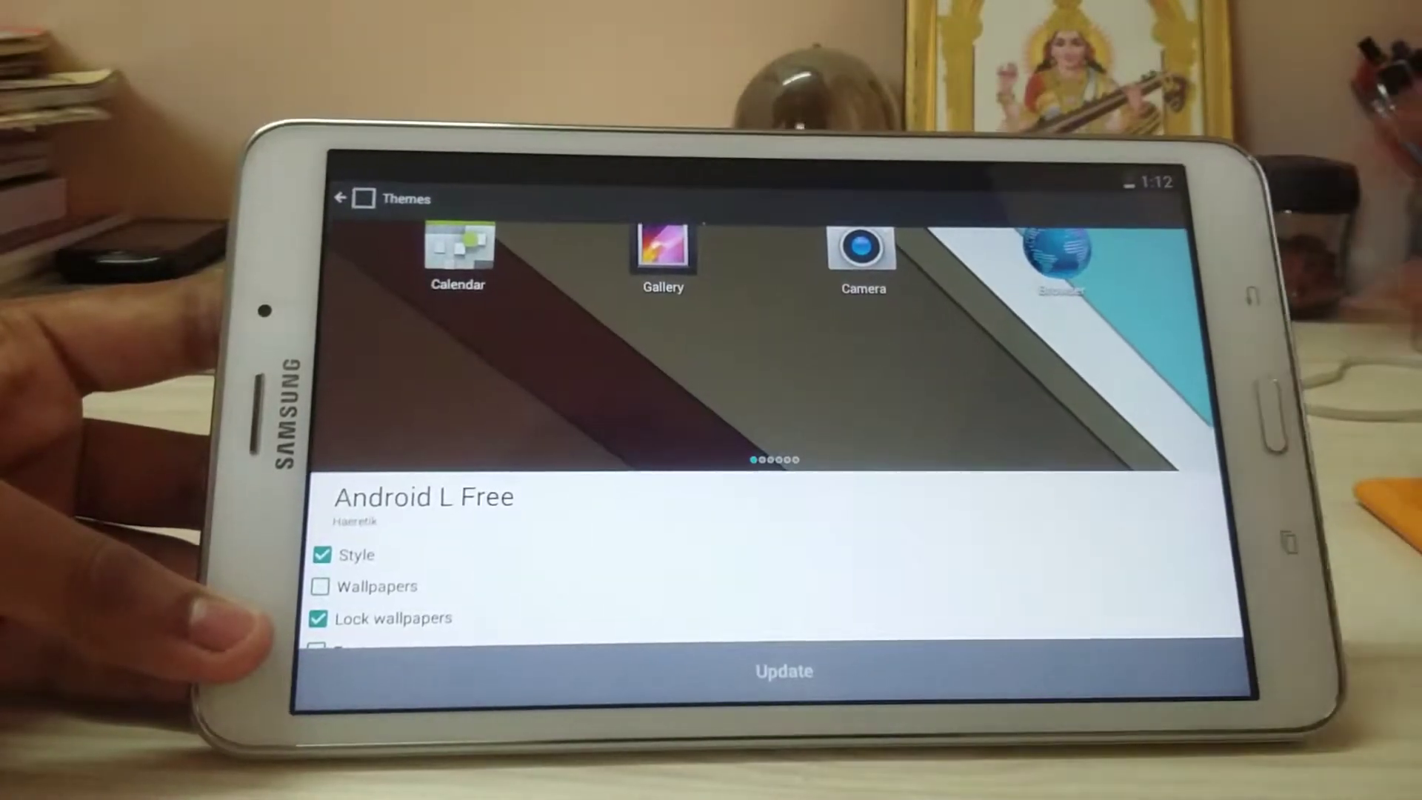
- From the home screen, glance at quick settings and the Apollo music app
{"action": "key", "text": "Home"}
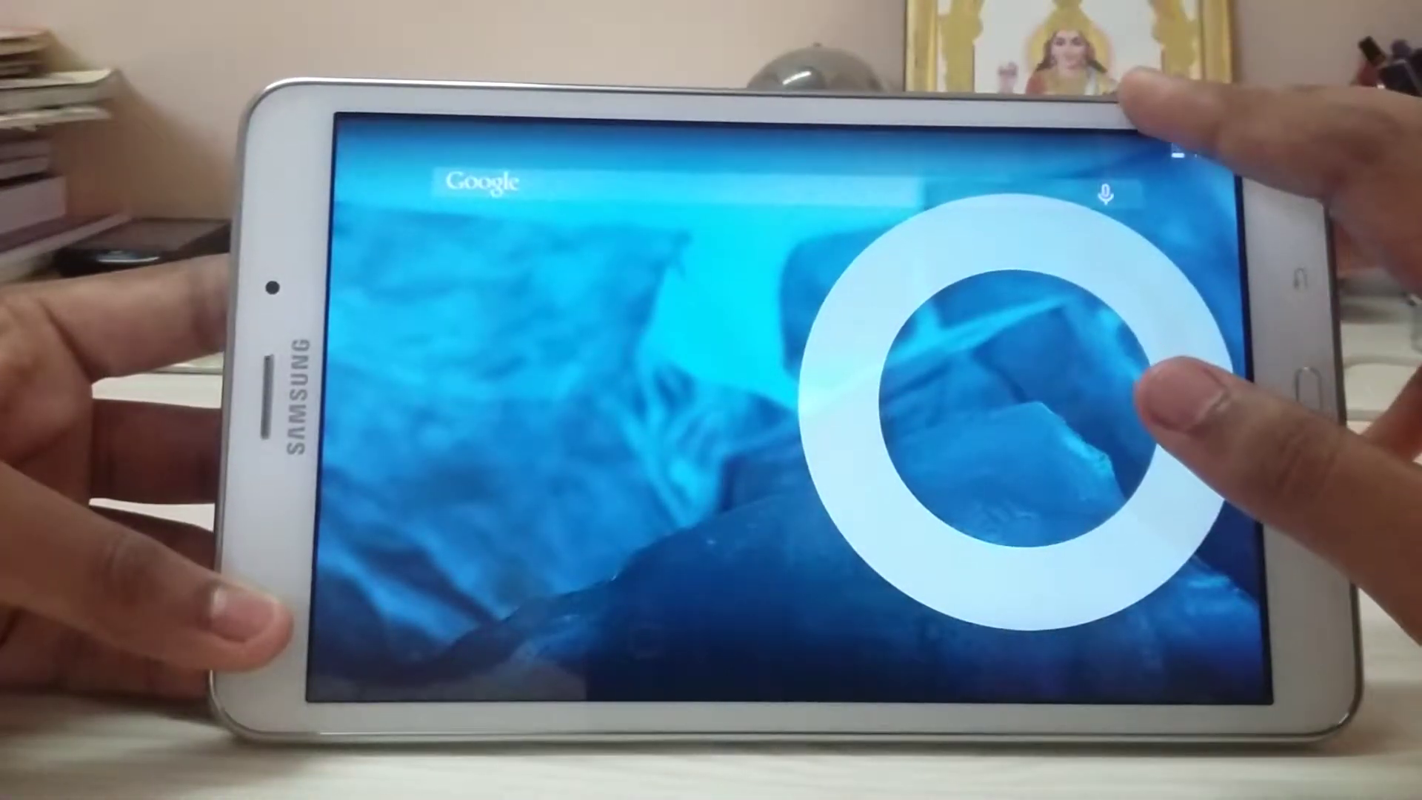
{"action": "left_click_drag", "start_coordinate": [1111, 155], "coordinate": [1083, 378]}
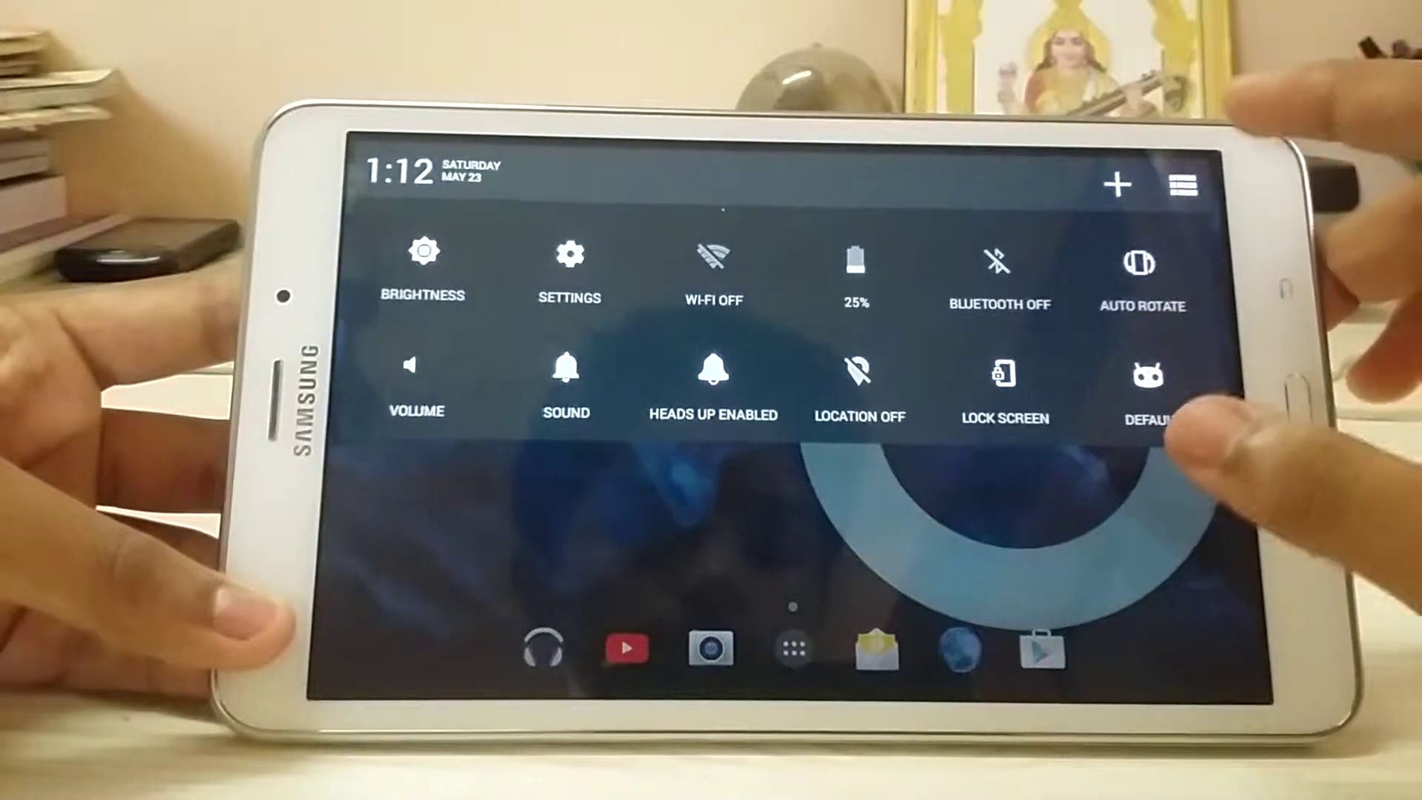
{"action": "key", "text": "Escape"}
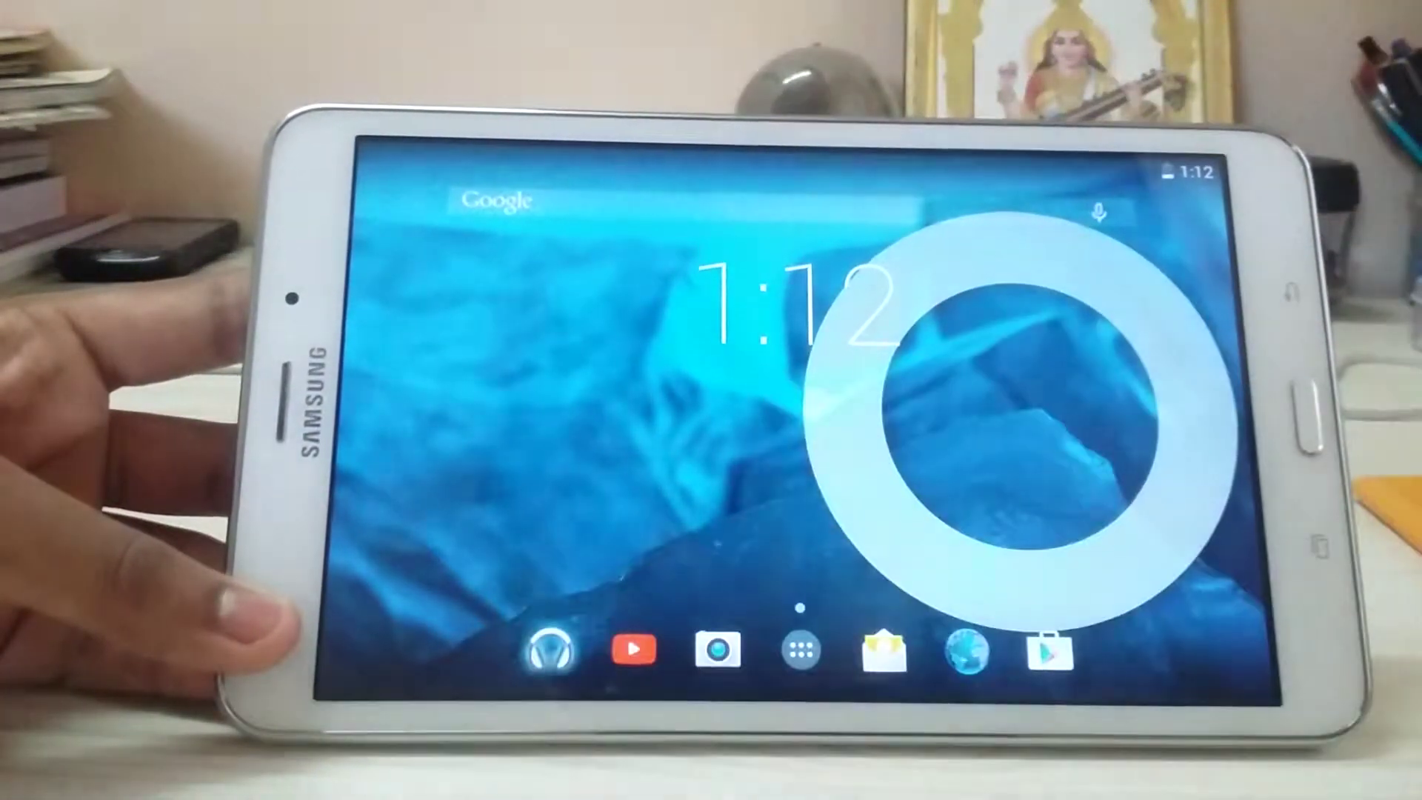
{"action": "left_click", "coordinate": [549, 650]}
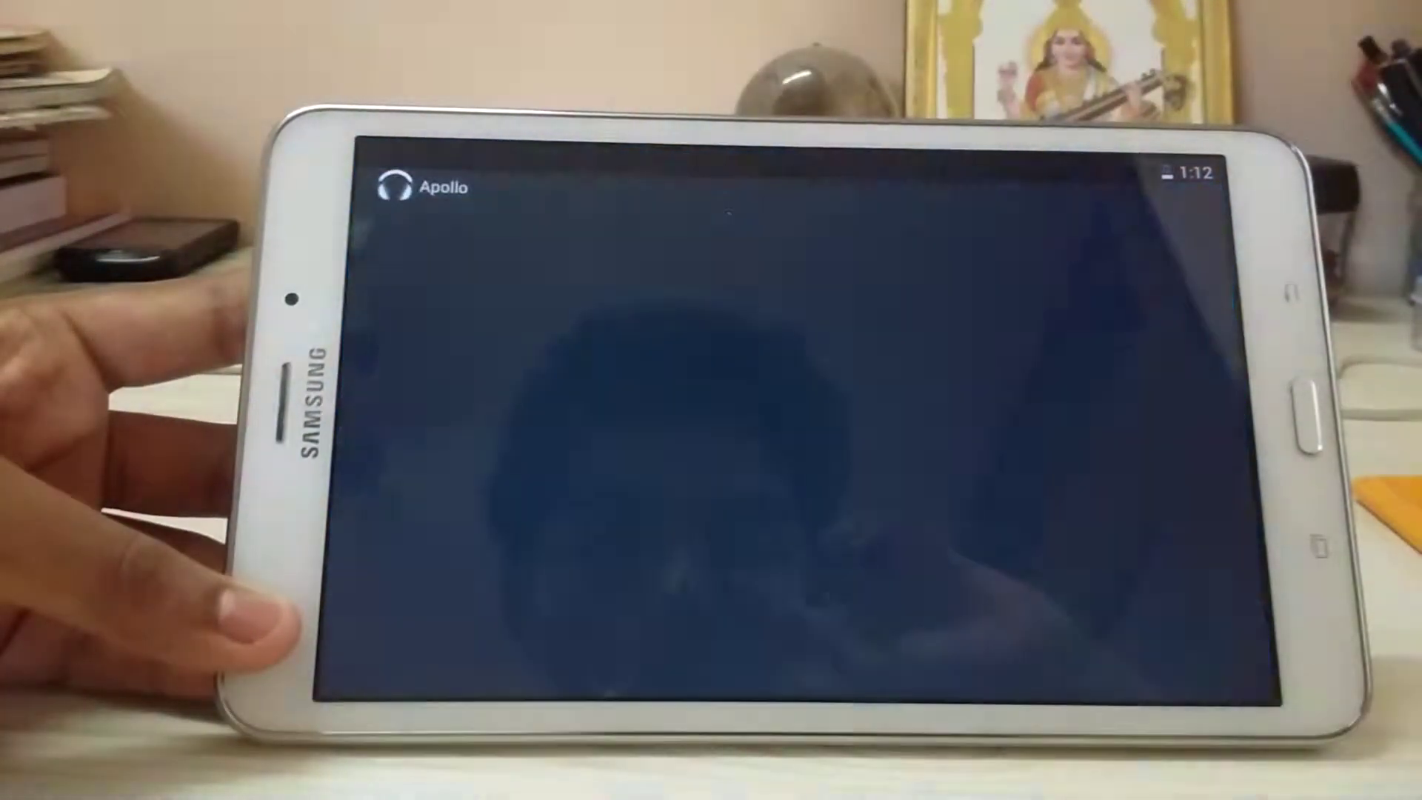
{"action": "key", "text": "Home"}
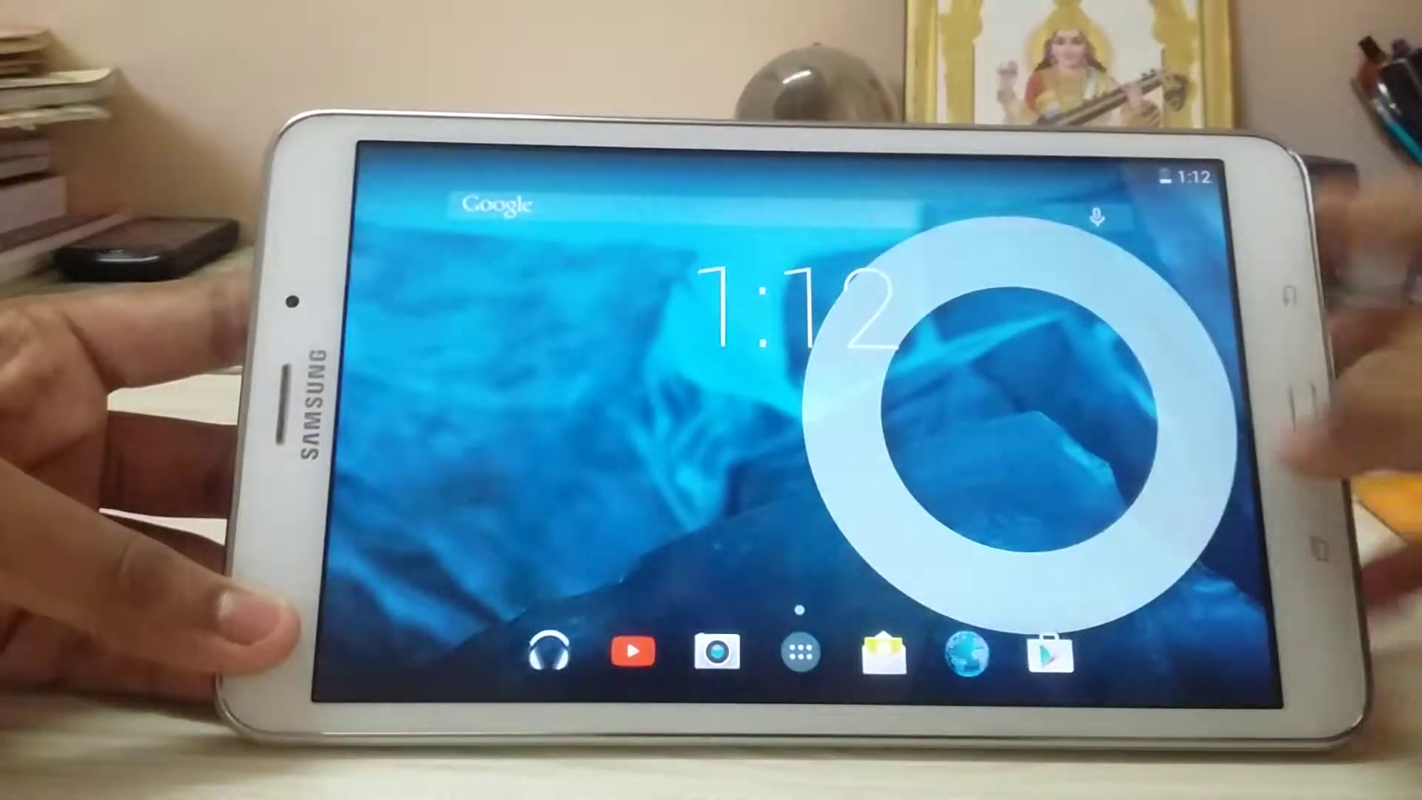
- Page through the themed app drawer, peek at quick settings, then open Settings
{"action": "left_click", "coordinate": [800, 648]}
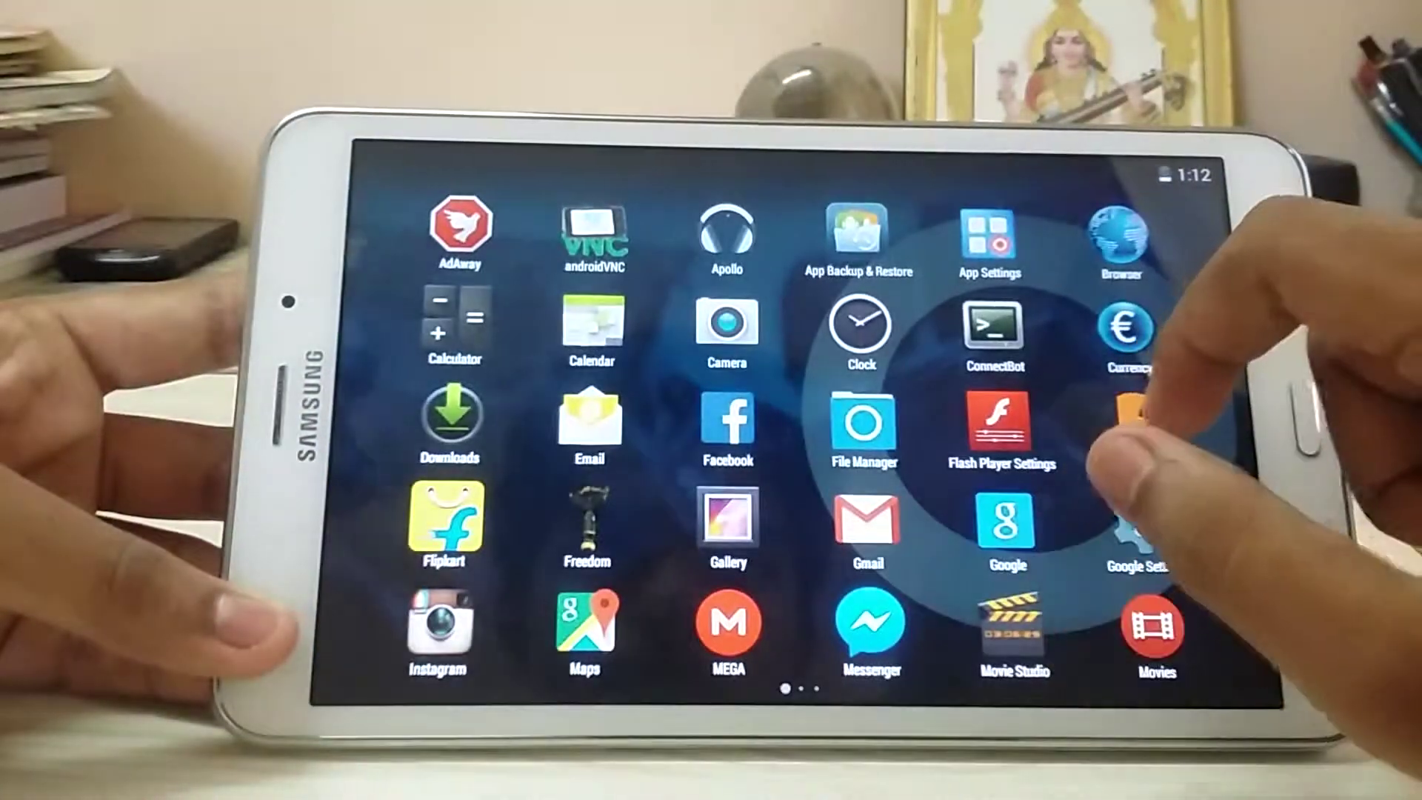
{"action": "left_click_drag", "start_coordinate": [1122, 467], "coordinate": [1000, 533]}
{"action": "mouse_move", "coordinate": [1111, 489]}
{"action": "left_mouse_down"}
{"action": "mouse_move", "coordinate": [978, 489]}
{"action": "mouse_move", "coordinate": [1267, 333]}
{"action": "left_mouse_up"}
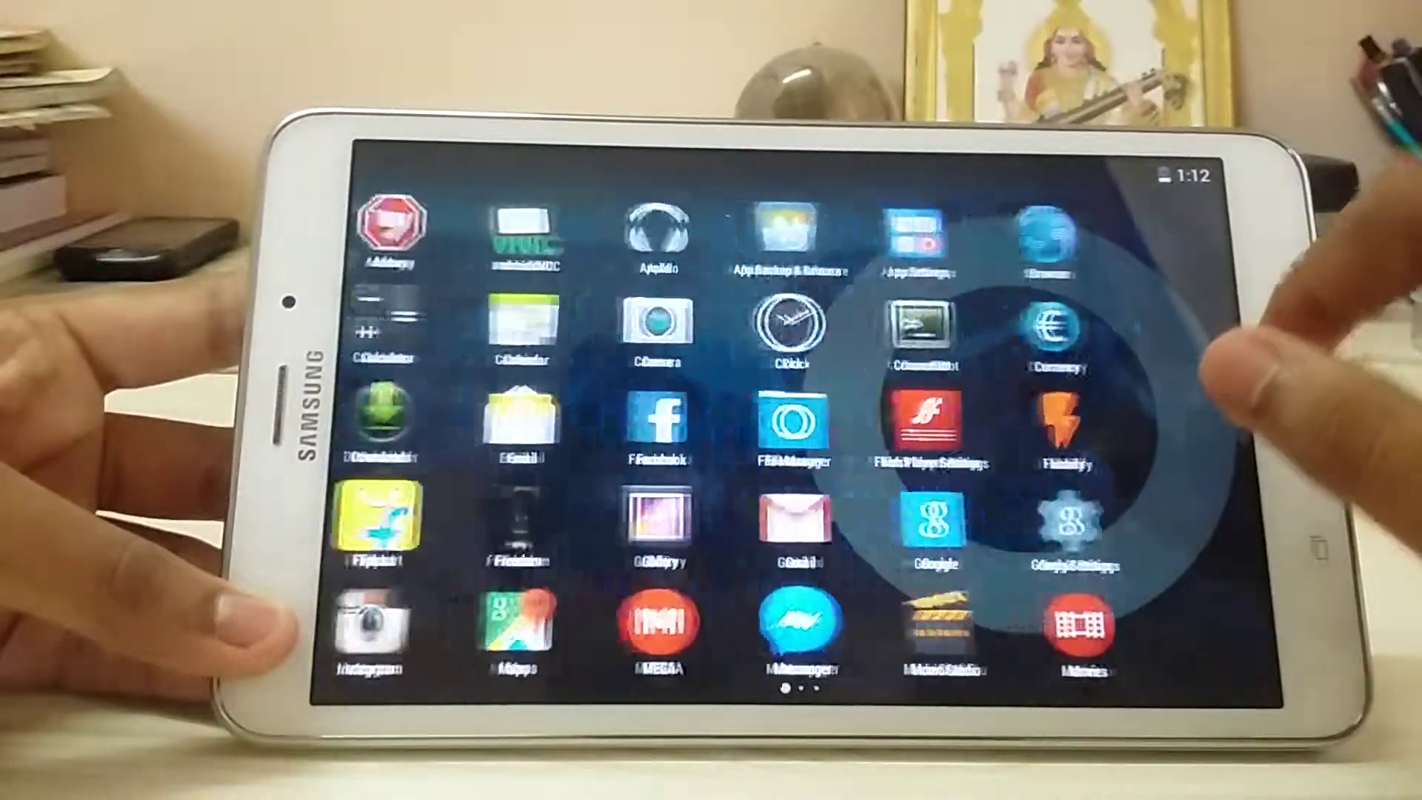
{"action": "left_click_drag", "start_coordinate": [1111, 383], "coordinate": [955, 445]}
{"action": "left_click_drag", "start_coordinate": [1155, 167], "coordinate": [1222, 377]}
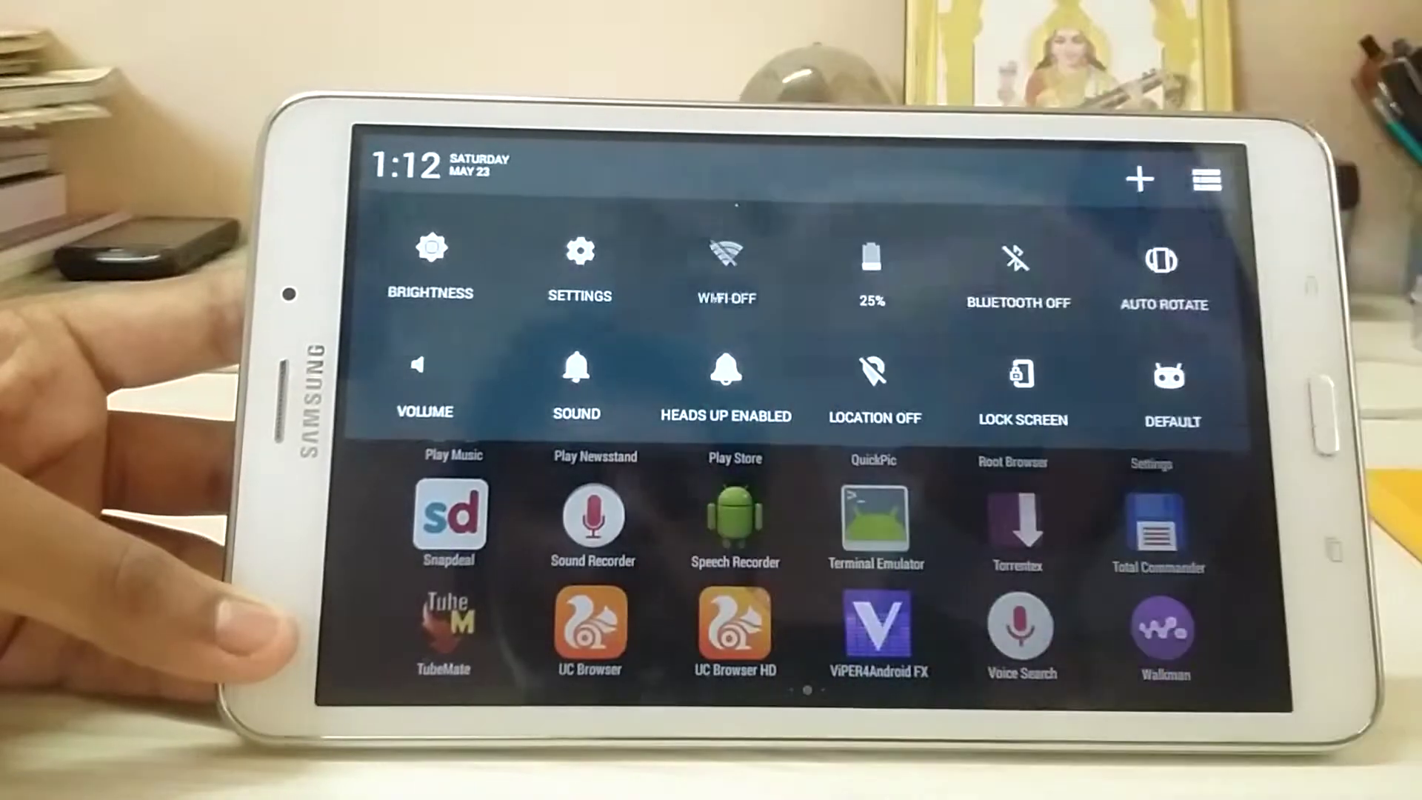
{"action": "key", "text": "Escape"}
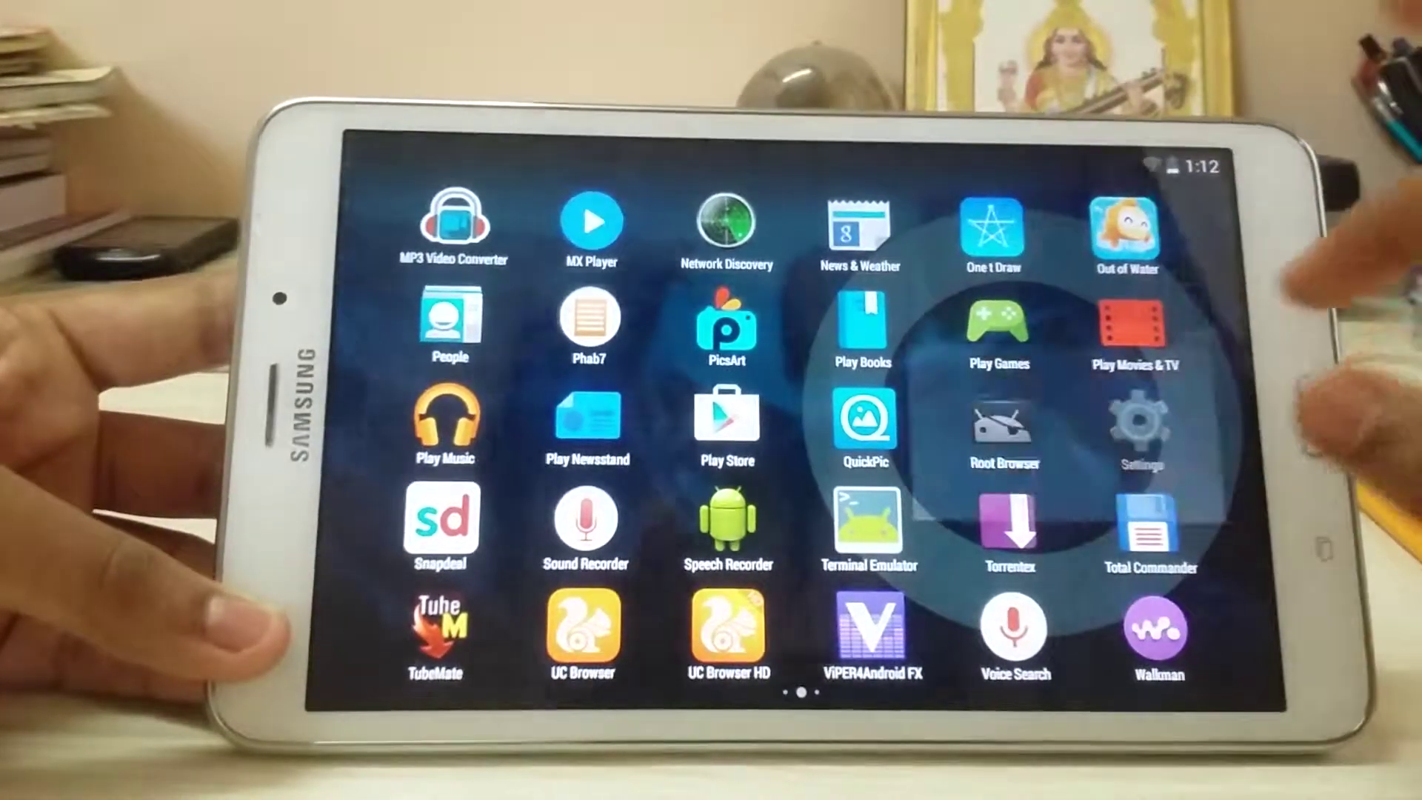
{"action": "left_click", "coordinate": [1138, 423]}
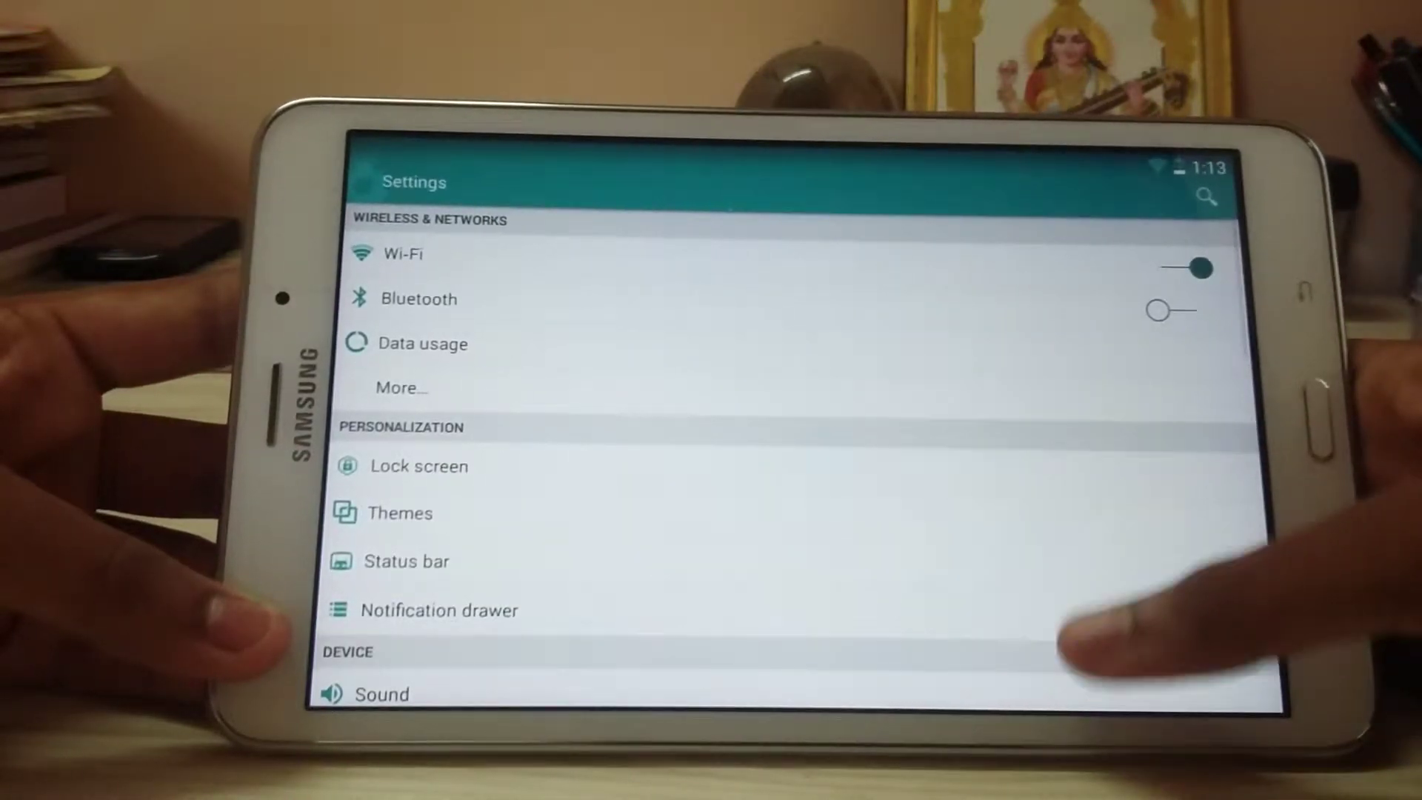
{"action": "scroll", "coordinate": [801, 444], "scroll_direction": "down", "scroll_amount": 5}
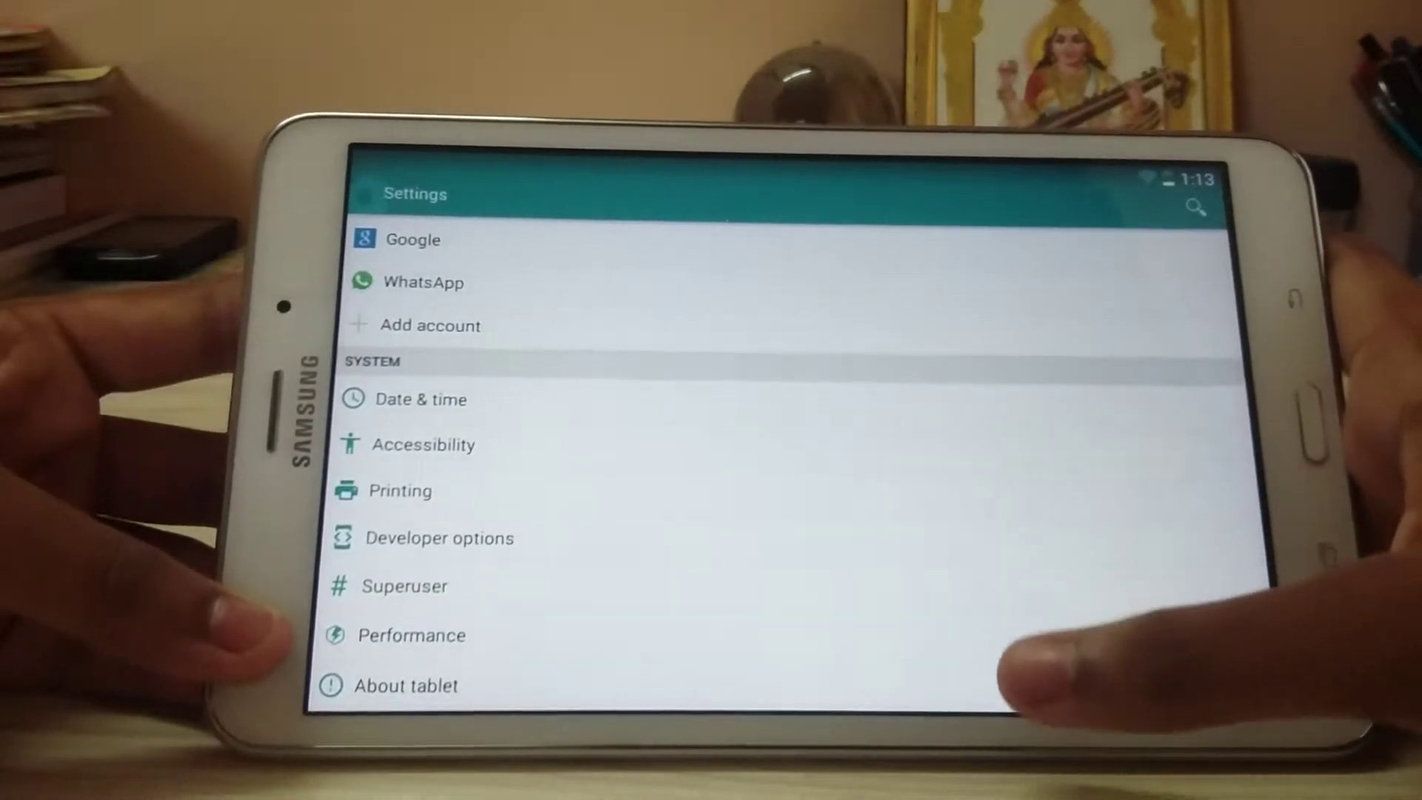
{"action": "left_click", "coordinate": [1034, 677]}
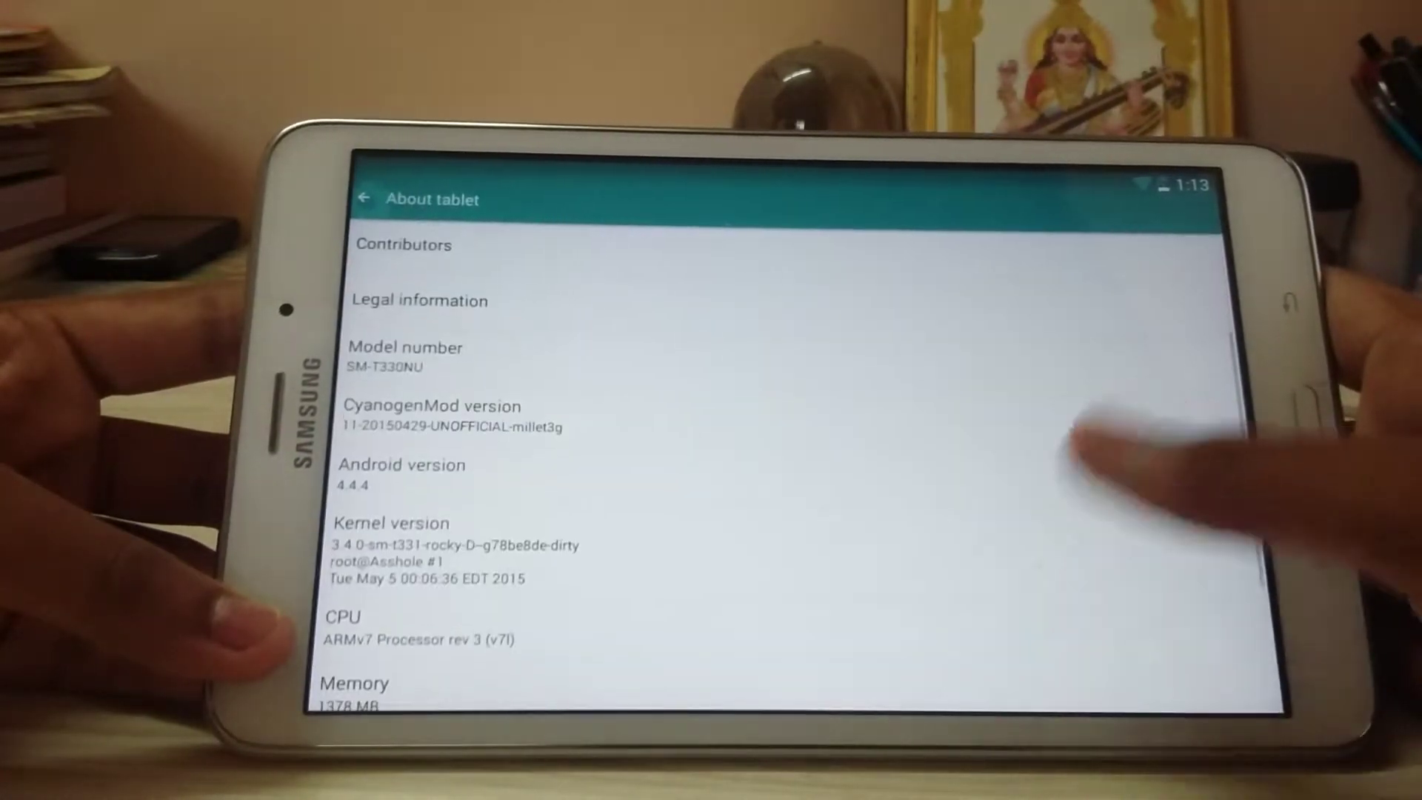
{"action": "left_click", "coordinate": [1156, 357]}
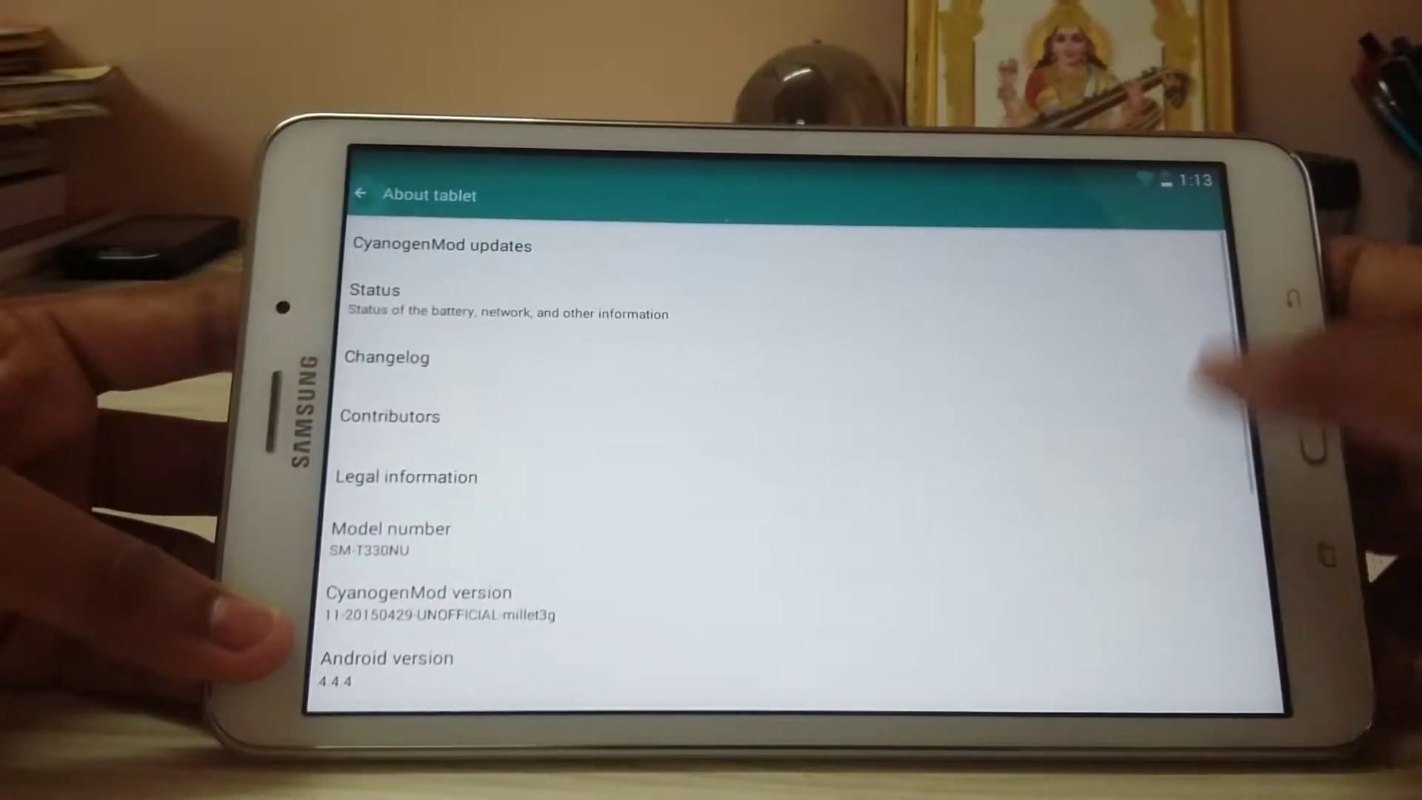
{"action": "scroll", "coordinate": [1156, 412], "scroll_direction": "up", "scroll_amount": 3}
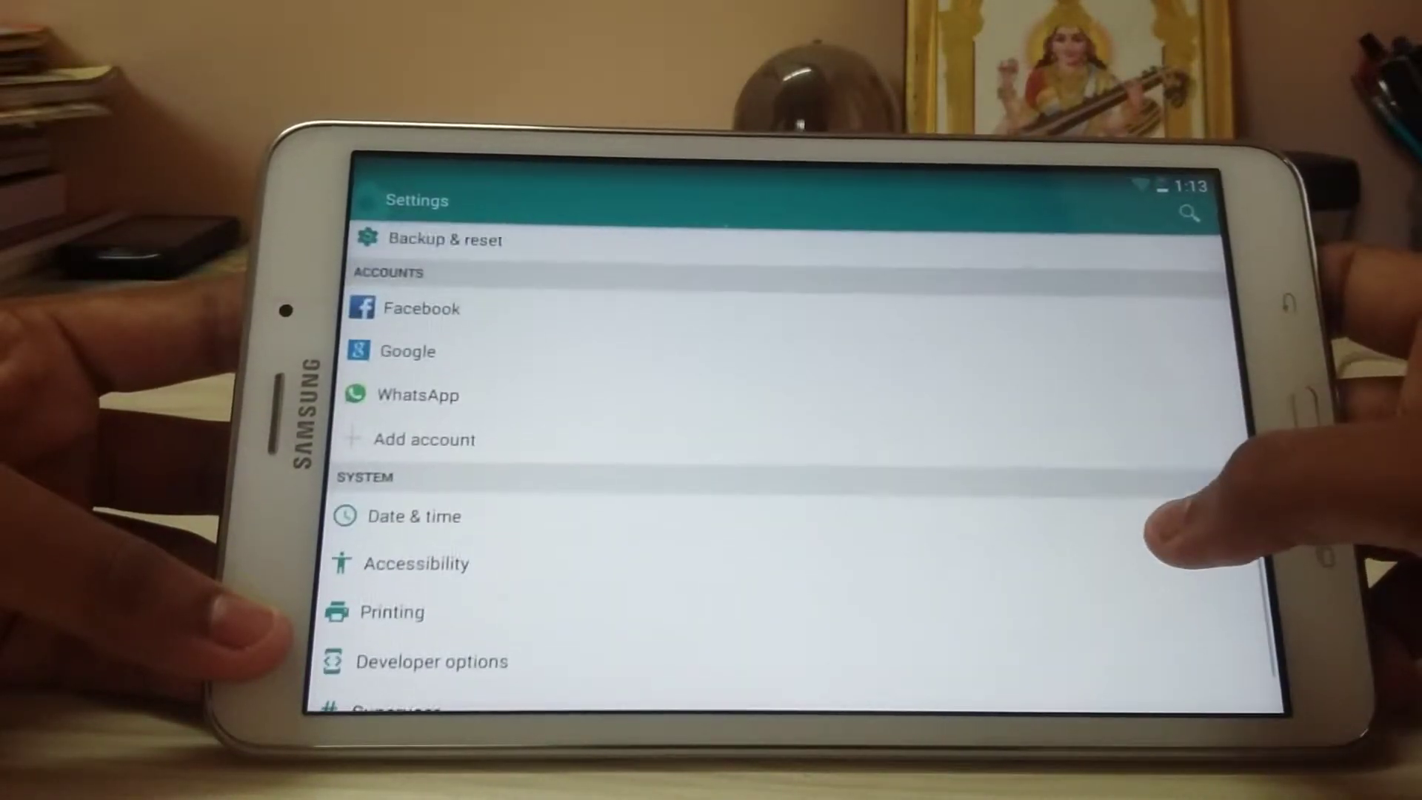
{"action": "scroll", "coordinate": [1156, 623], "scroll_direction": "down", "scroll_amount": 3}
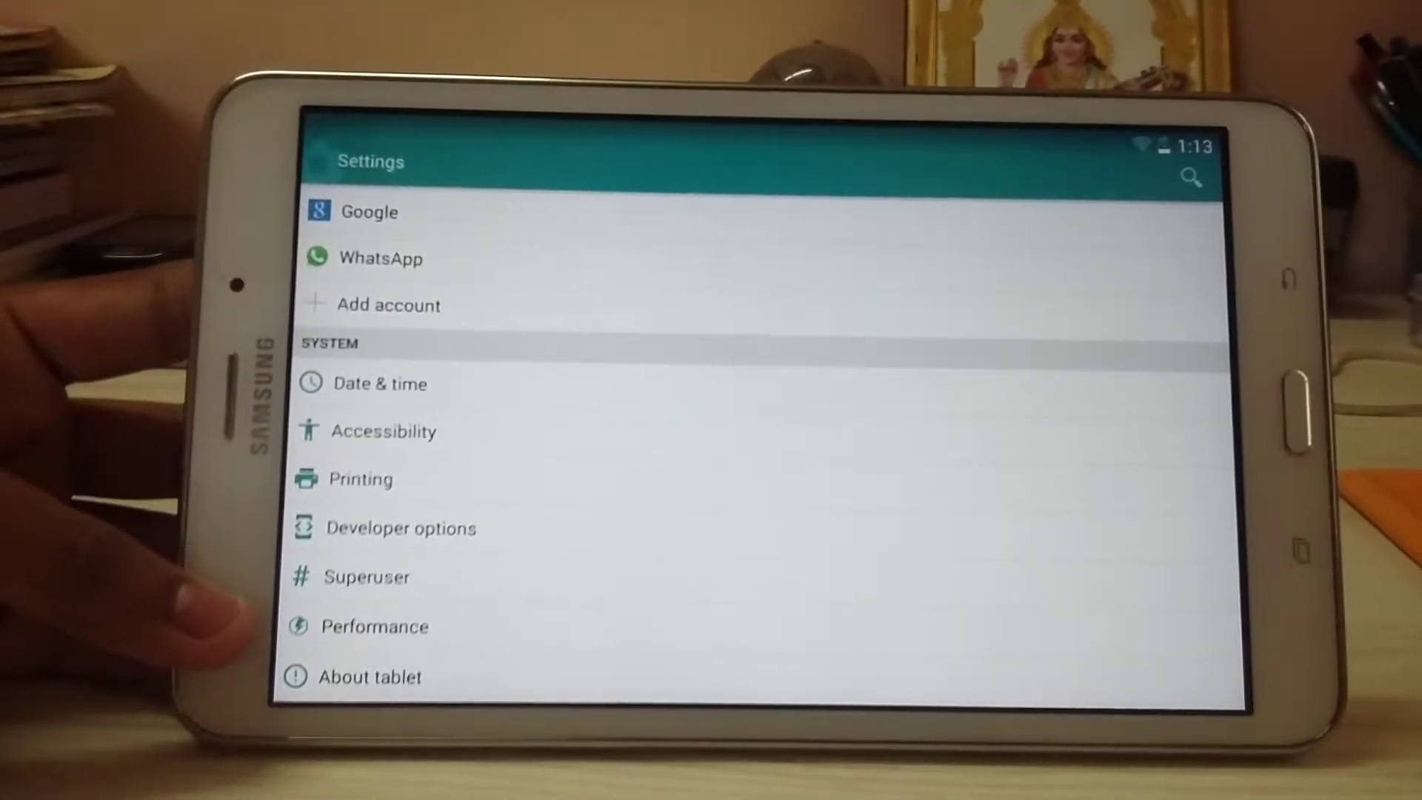
{"action": "left_click", "coordinate": [380, 625]}
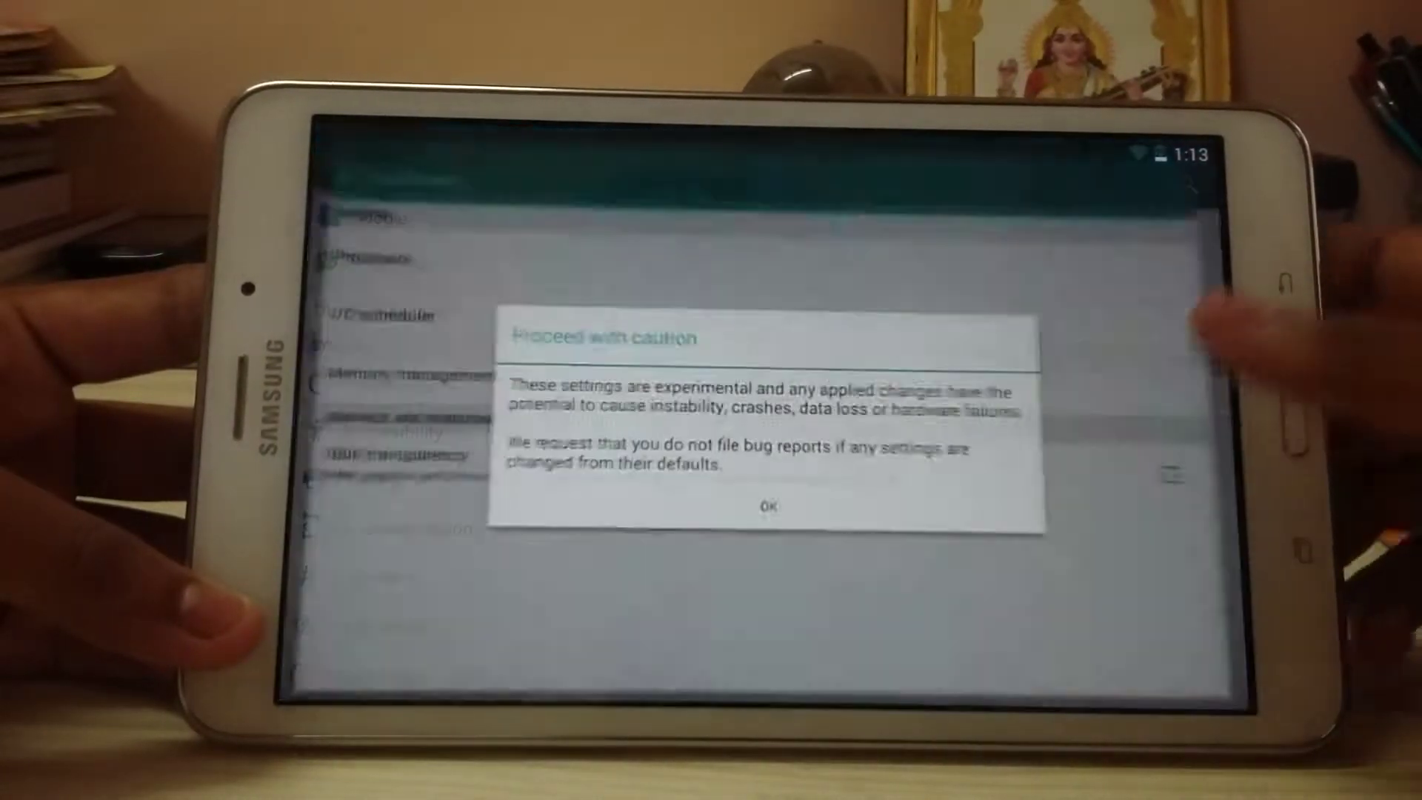
{"action": "left_click", "coordinate": [768, 505]}
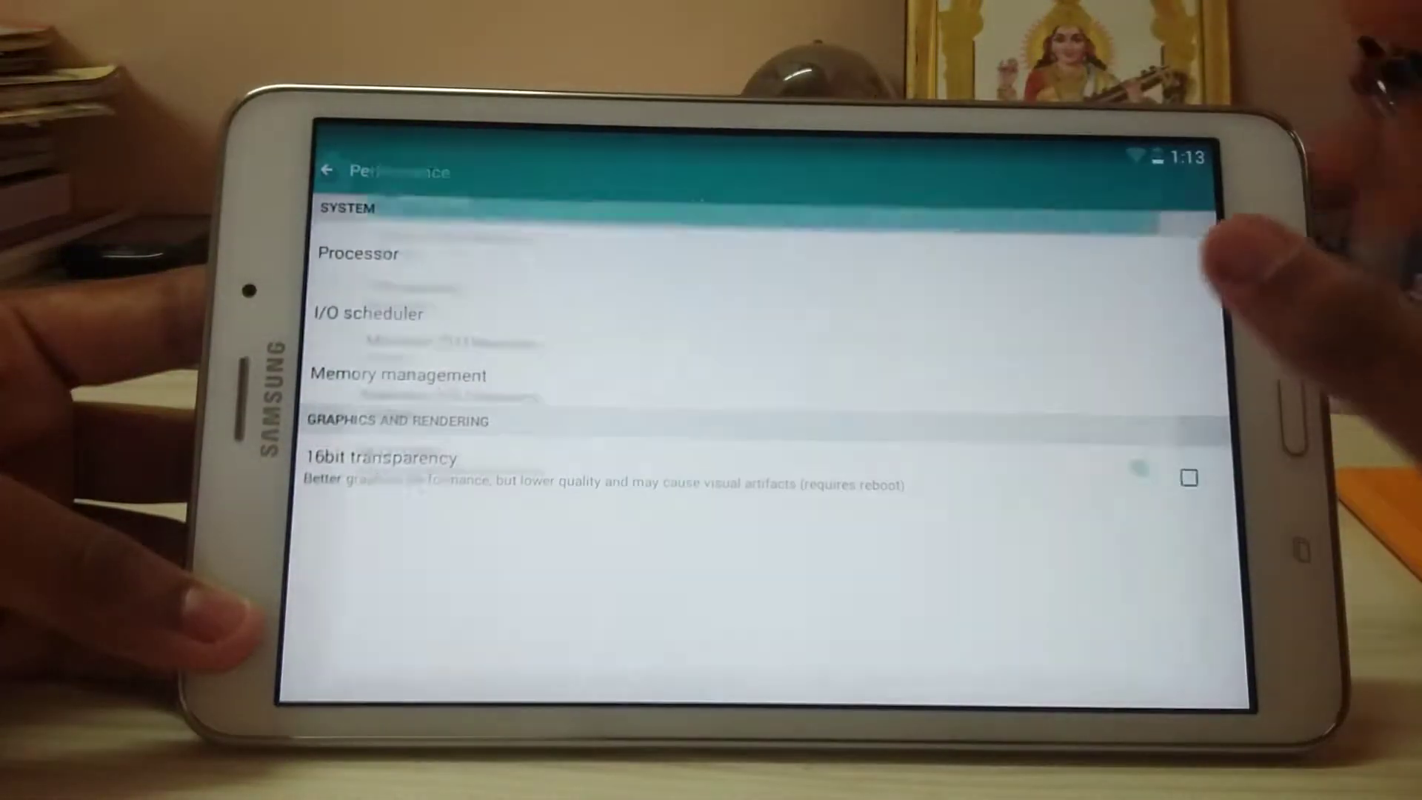
{"action": "left_click", "coordinate": [939, 251]}
{"action": "left_click", "coordinate": [372, 280]}
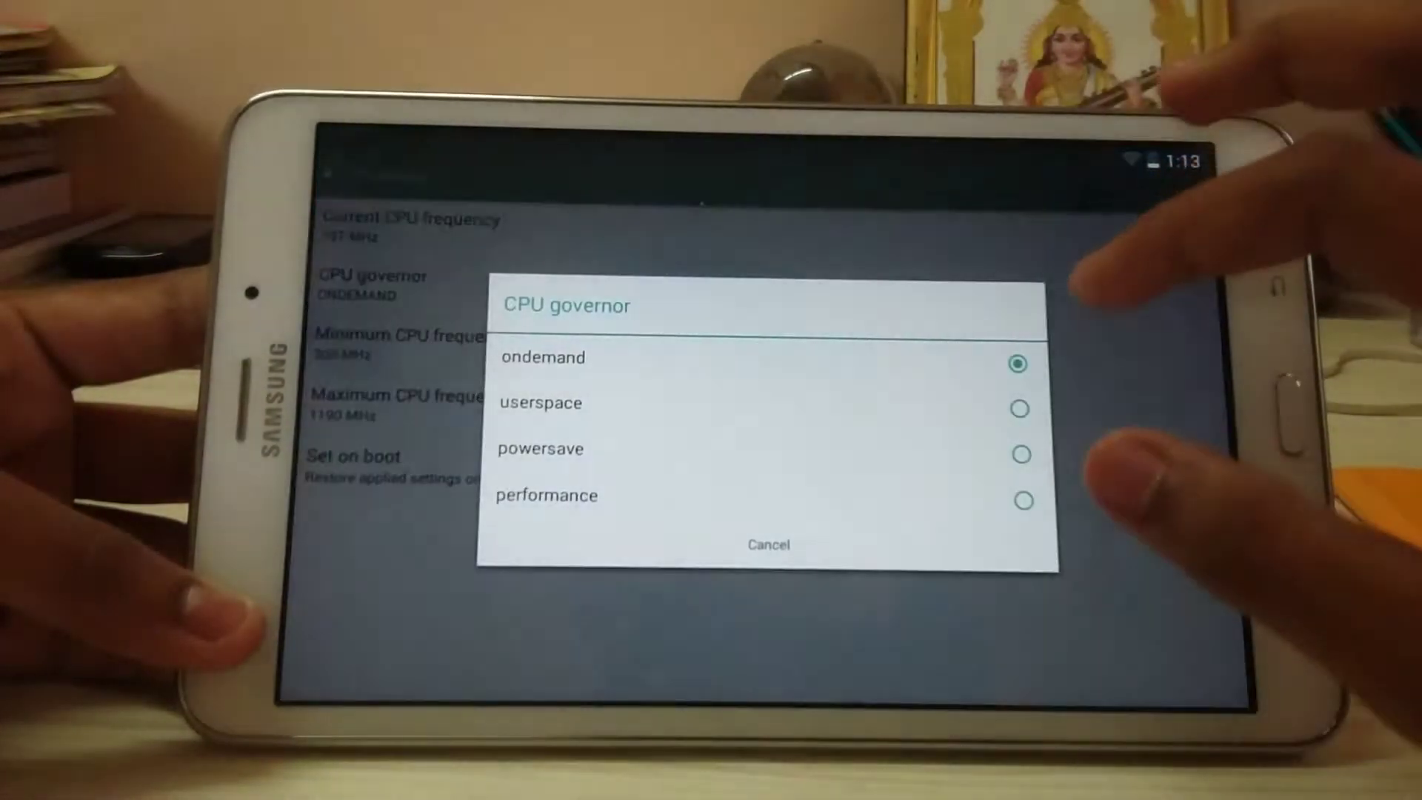
{"action": "left_click", "coordinate": [984, 545]}
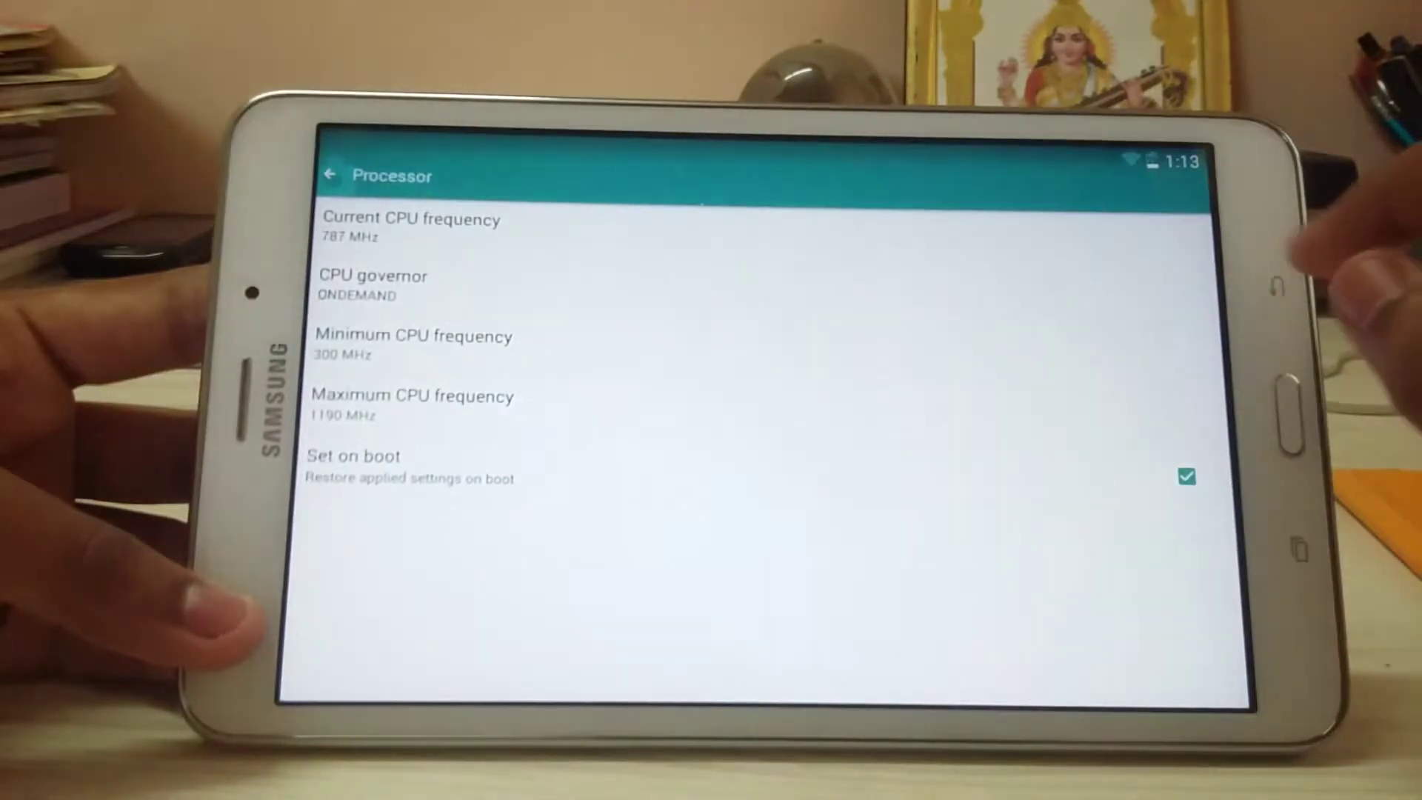
{"action": "left_click", "coordinate": [1279, 287]}
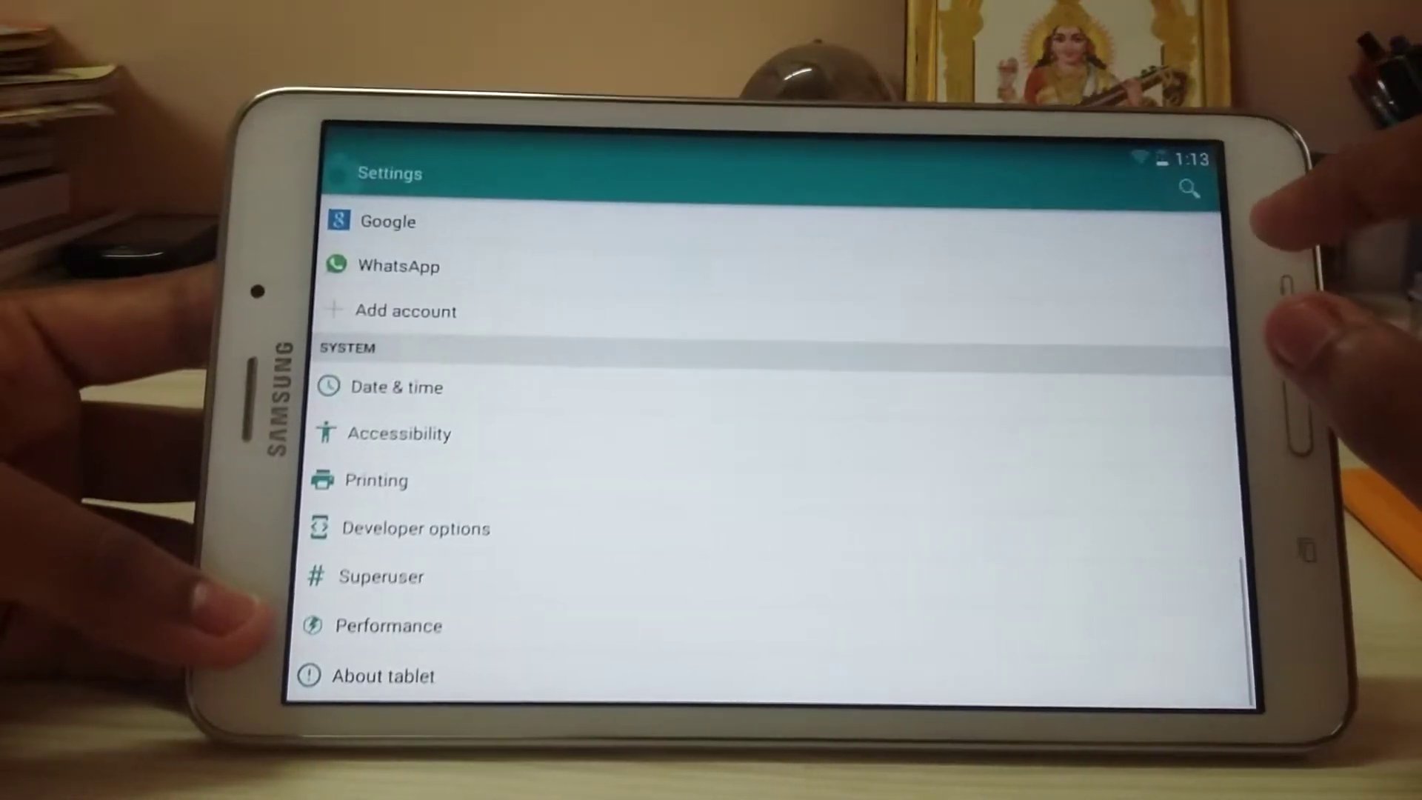
{"action": "scroll", "coordinate": [766, 444], "scroll_direction": "up", "scroll_amount": 10}
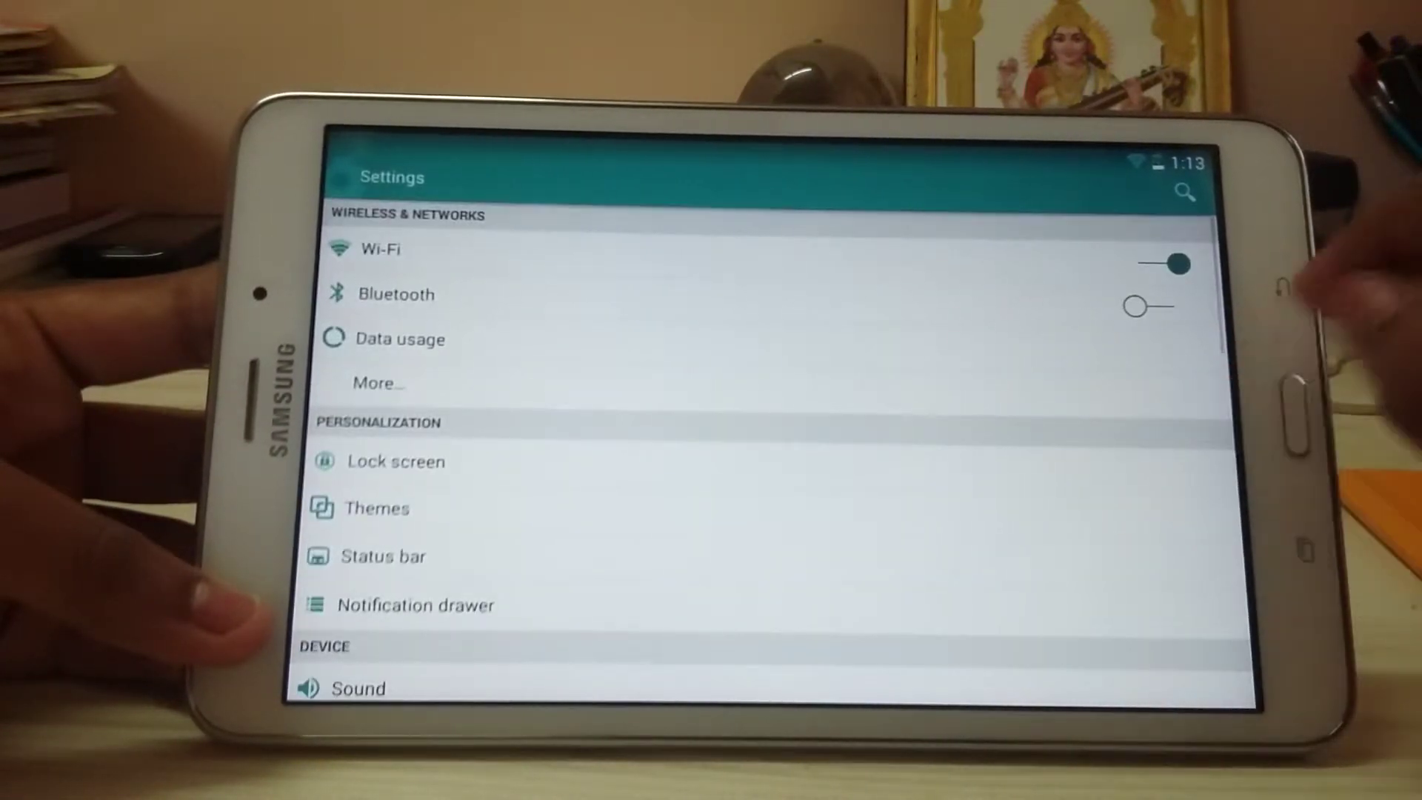
- Open the app drawer from Settings and swipe through its three pages to the first
{"action": "left_click", "coordinate": [1289, 287]}
{"action": "mouse_move", "coordinate": [834, 444]}
{"action": "left_mouse_down"}
{"action": "mouse_move", "coordinate": [1167, 445]}
{"action": "mouse_move", "coordinate": [666, 445]}
{"action": "left_mouse_up"}
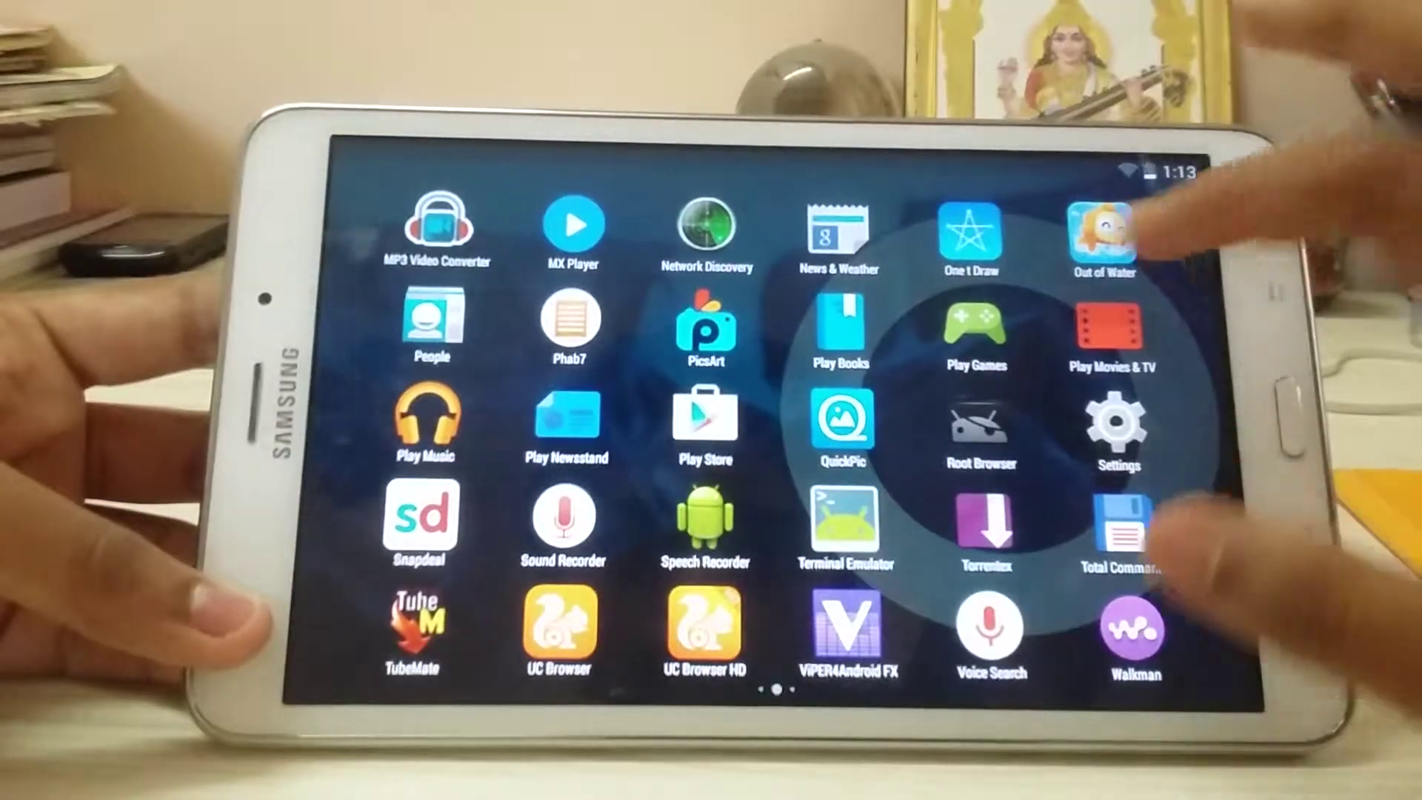
{"action": "left_click_drag", "start_coordinate": [1156, 366], "coordinate": [778, 366]}
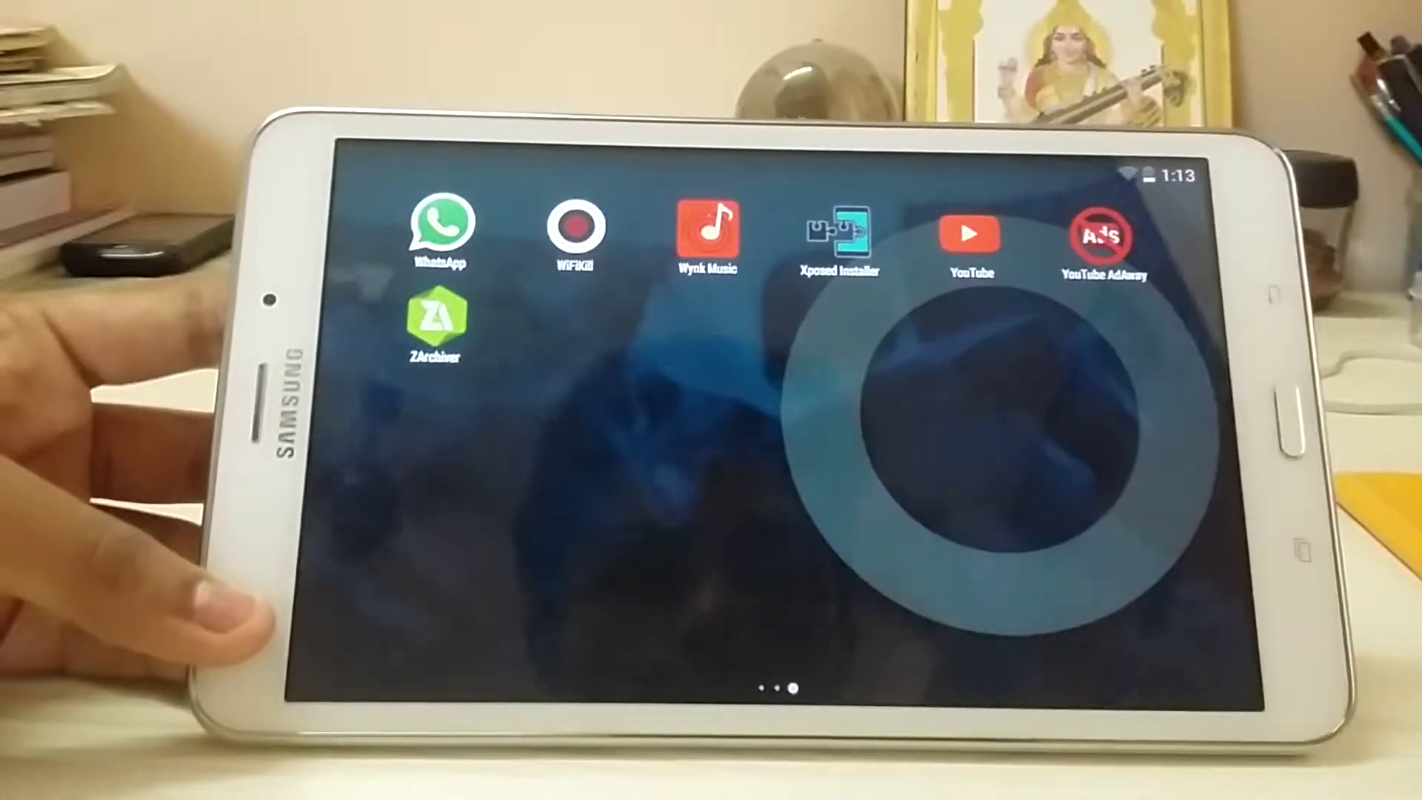
{"action": "left_click_drag", "start_coordinate": [834, 333], "coordinate": [1167, 334]}
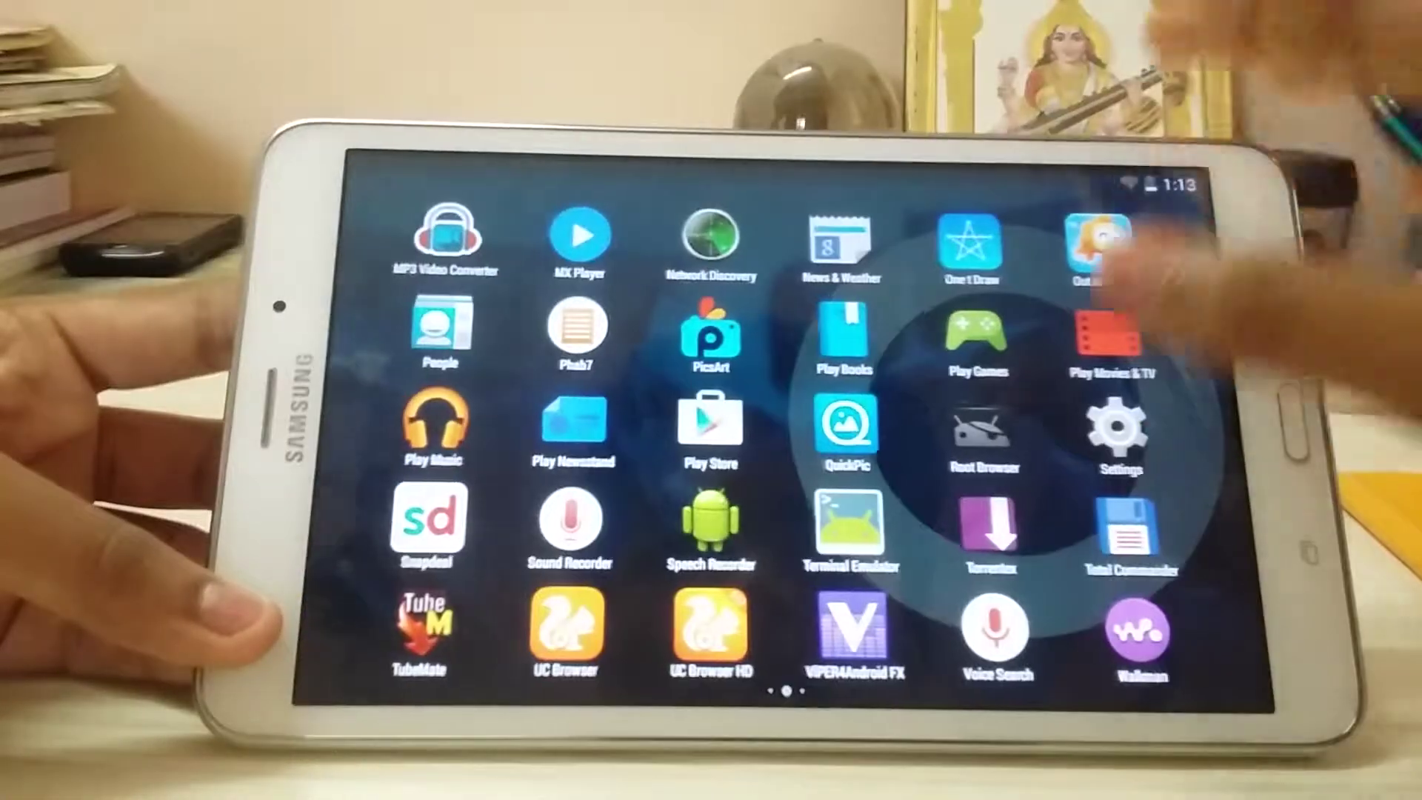
{"action": "left_click_drag", "start_coordinate": [778, 389], "coordinate": [944, 397]}
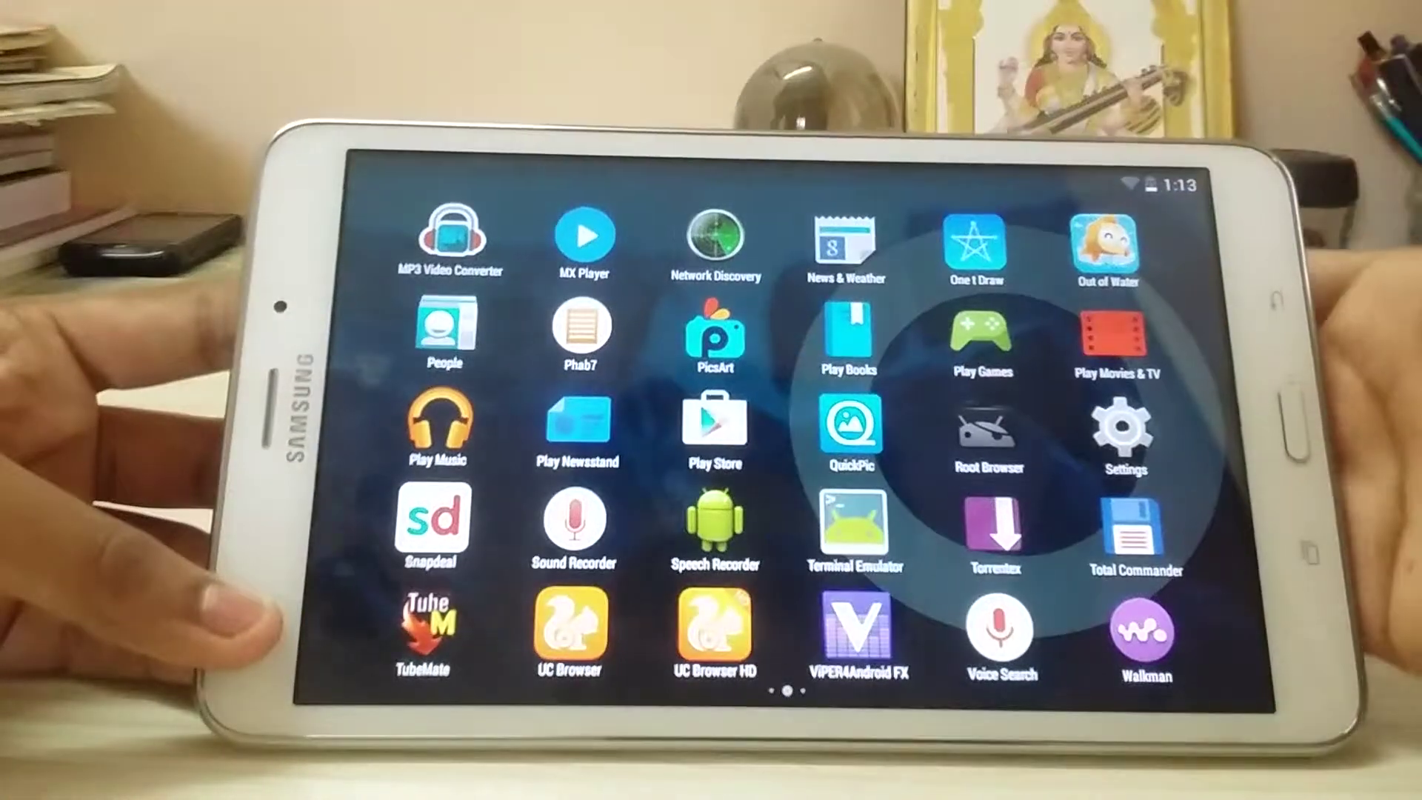
{"action": "left_click_drag", "start_coordinate": [1022, 373], "coordinate": [1277, 368]}
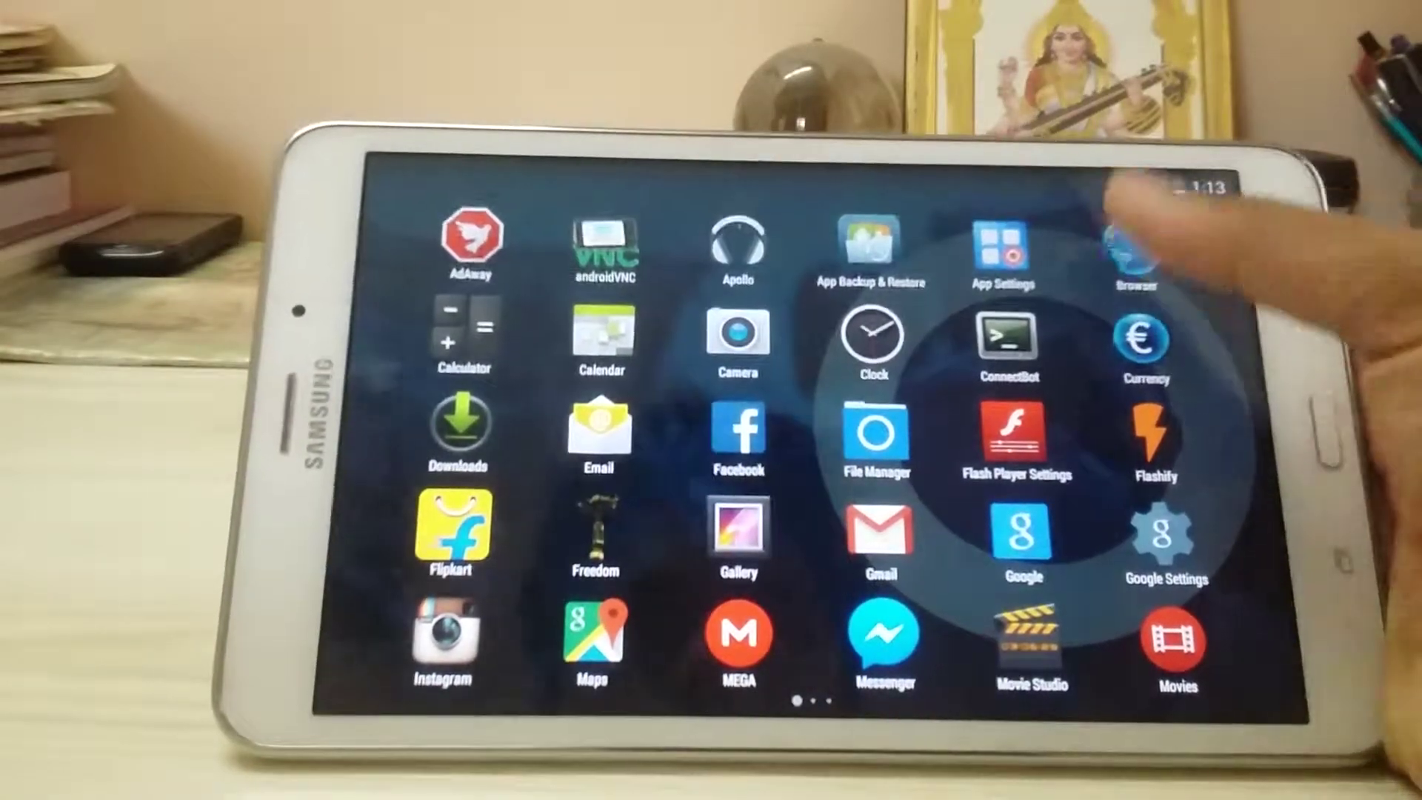
- Swipe through the app pages again back to page one, and launch File Manager
{"action": "left_click_drag", "start_coordinate": [1111, 389], "coordinate": [777, 389]}
{"action": "left_click_drag", "start_coordinate": [1111, 389], "coordinate": [779, 389]}
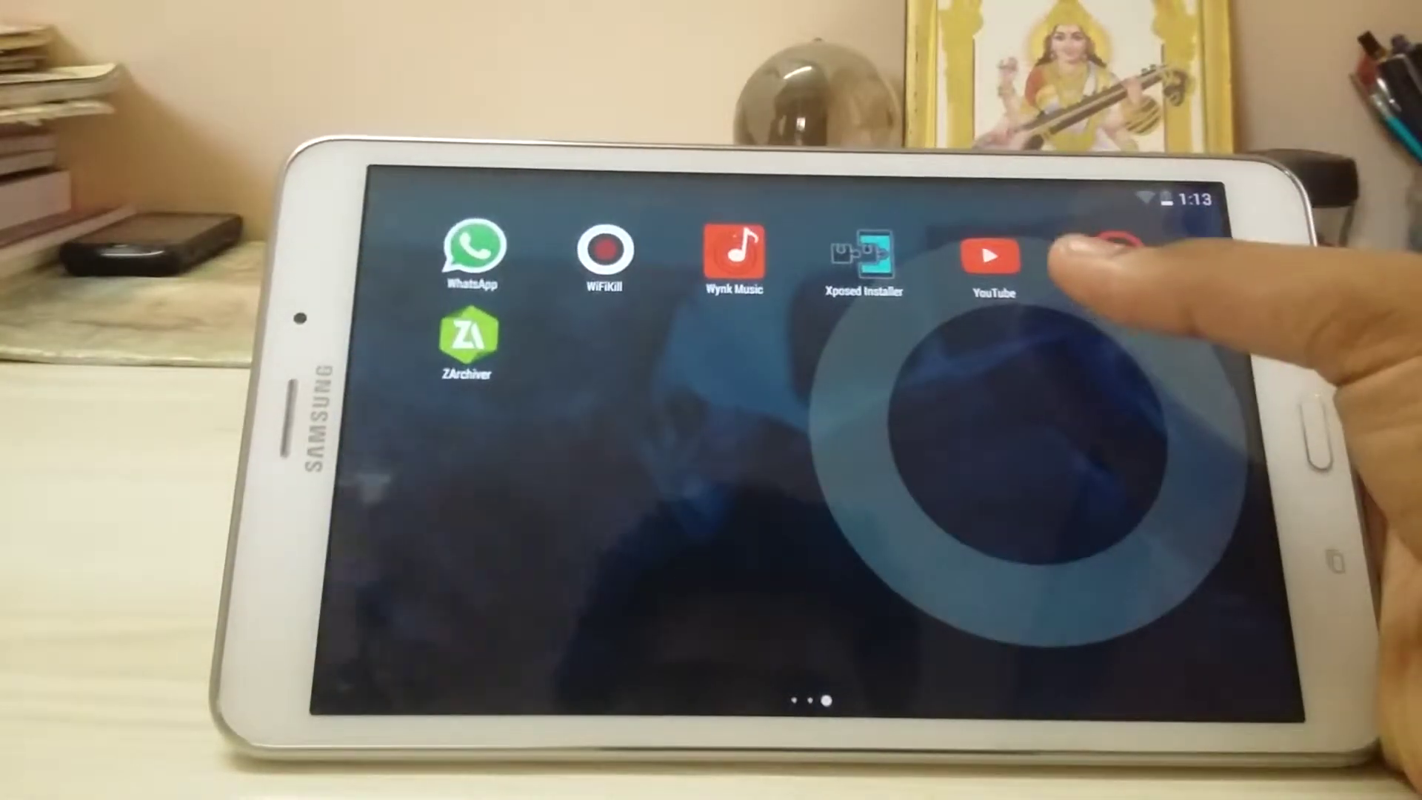
{"action": "mouse_move", "coordinate": [833, 445]}
{"action": "left_mouse_down"}
{"action": "mouse_move", "coordinate": [1167, 444]}
{"action": "mouse_move", "coordinate": [833, 444]}
{"action": "left_mouse_up"}
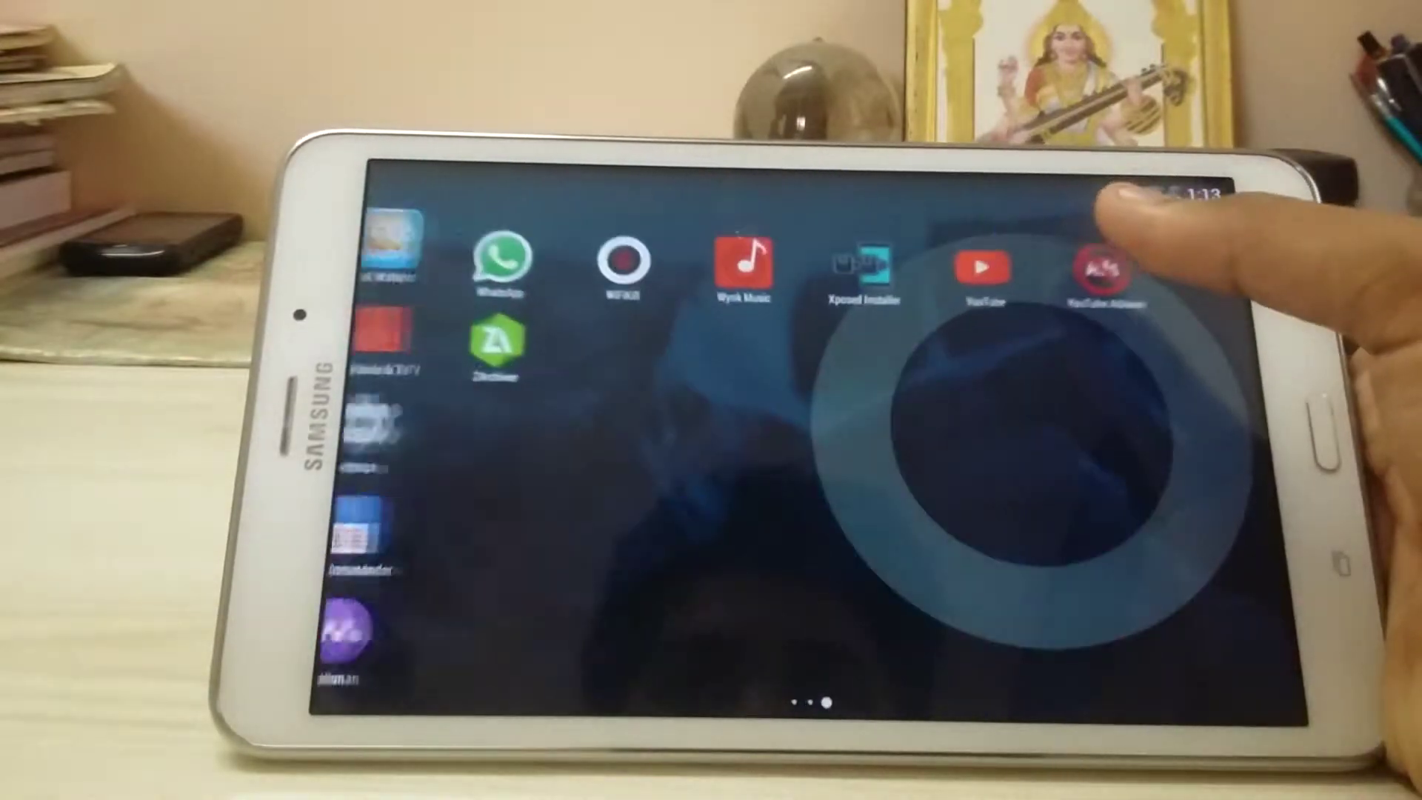
{"action": "left_click_drag", "start_coordinate": [888, 333], "coordinate": [1223, 333]}
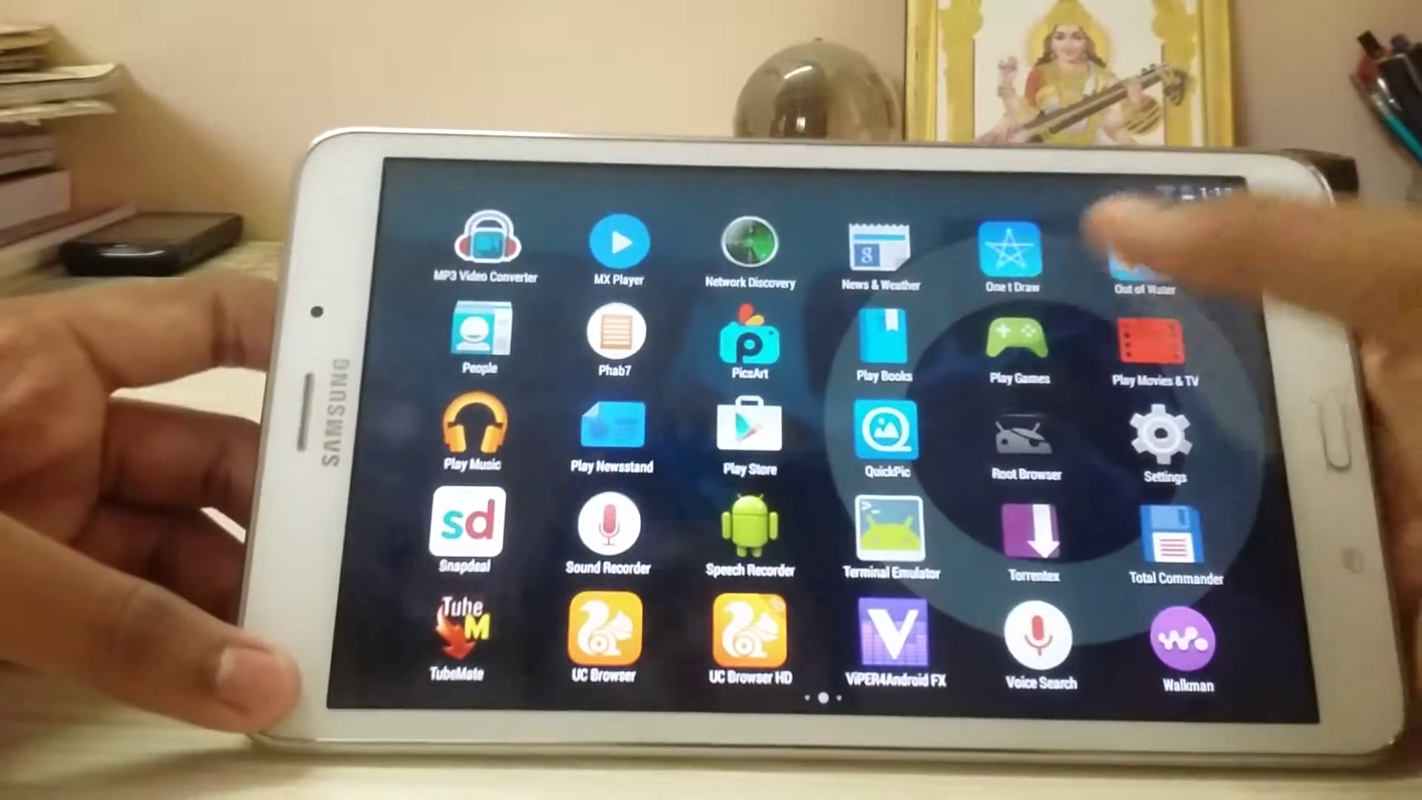
{"action": "left_click_drag", "start_coordinate": [1067, 245], "coordinate": [1222, 245]}
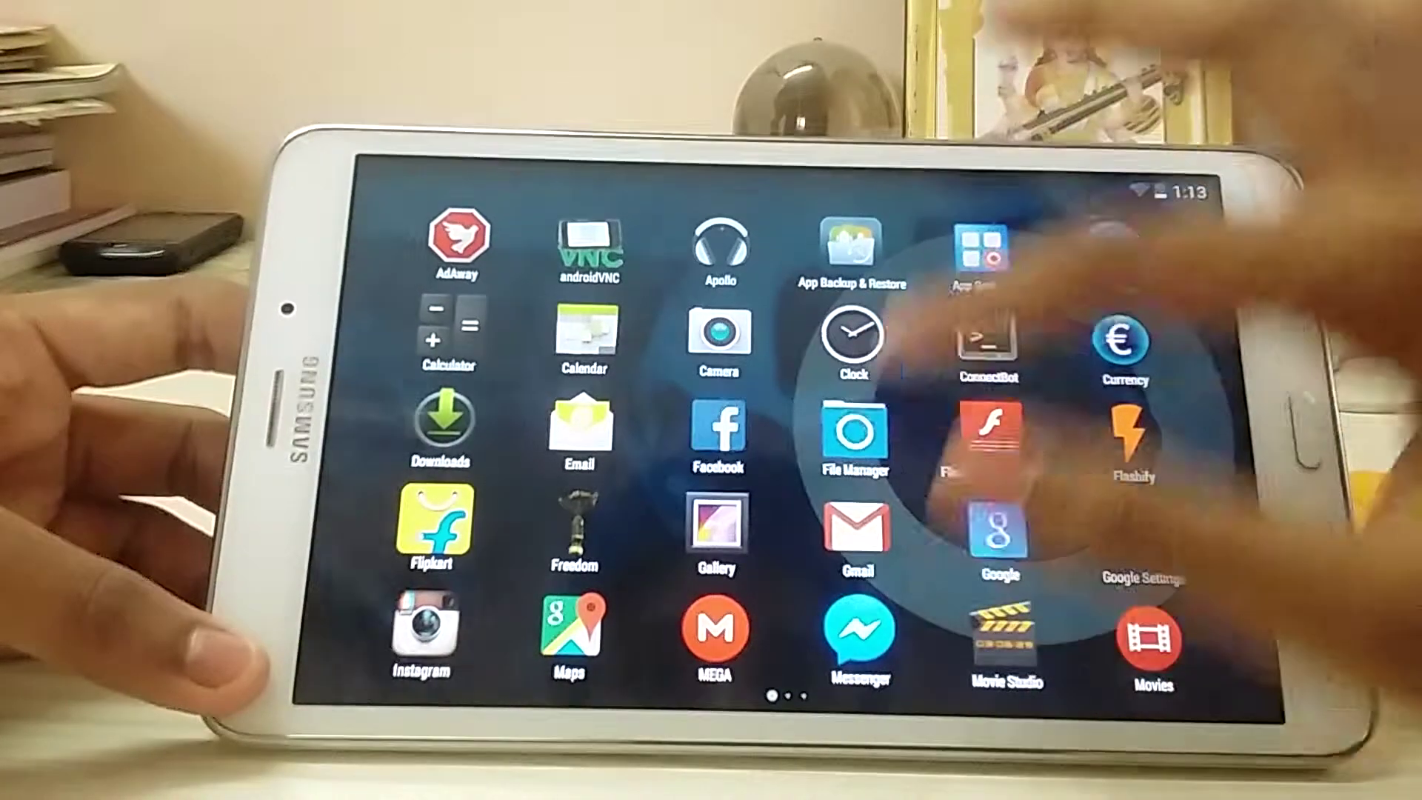
{"action": "left_click", "coordinate": [855, 428]}
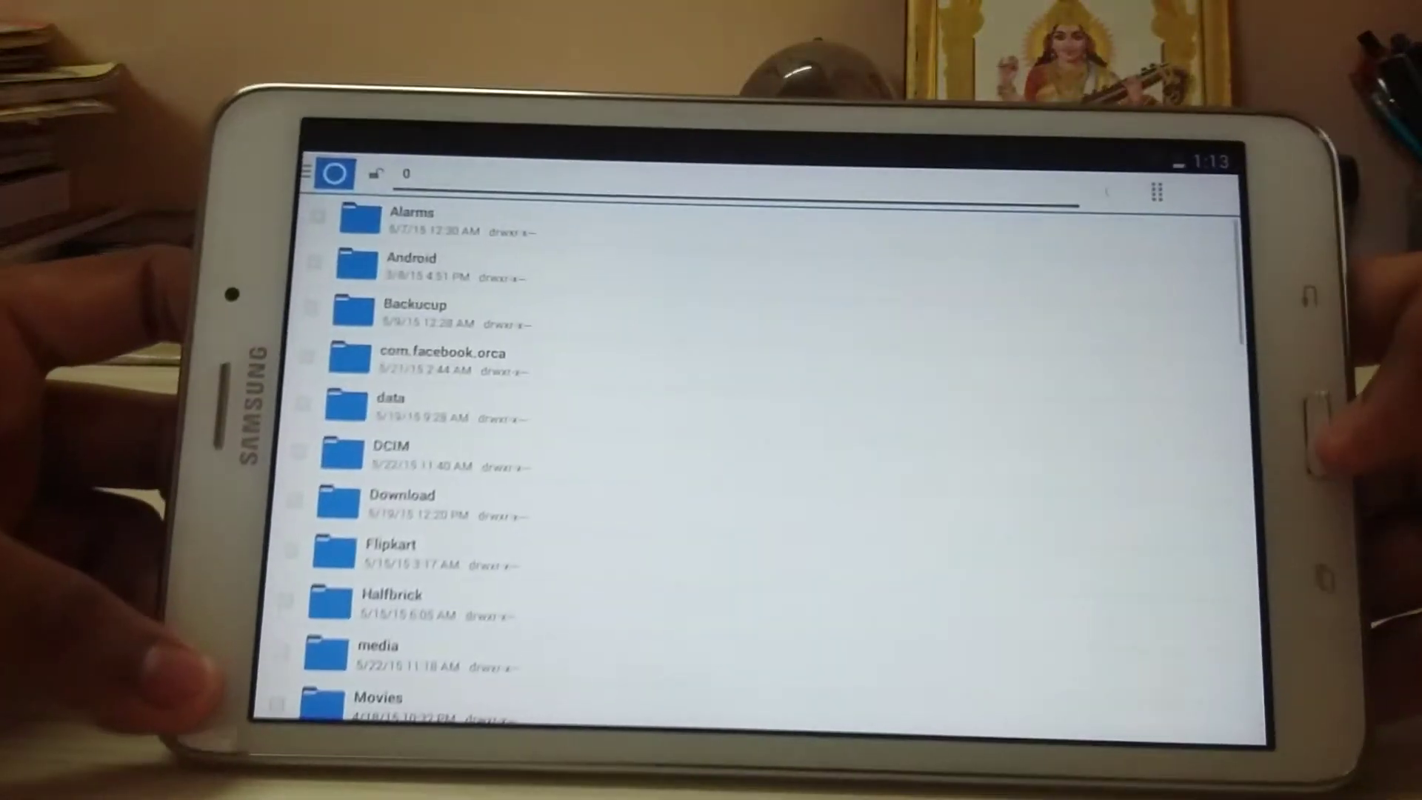